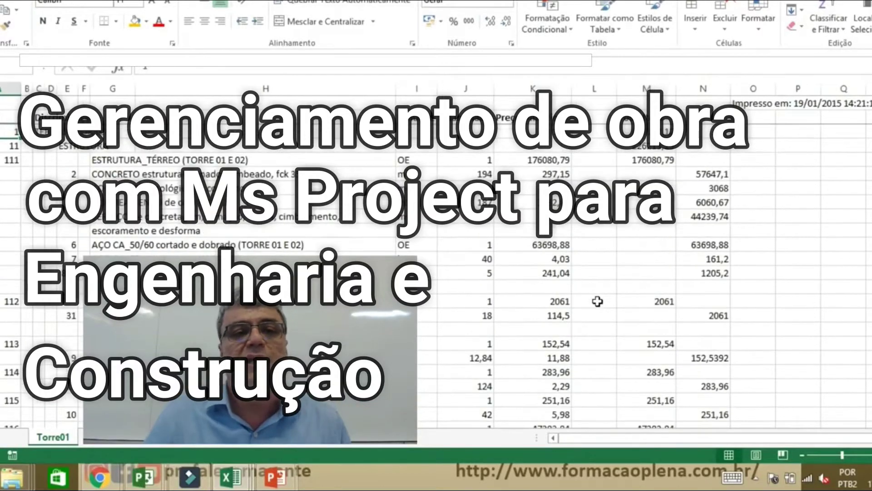
Skim the Torre01 budget from the structure items down to the IMPERMEABILIZAÇÃO section and return to its first item.
key(Down)
key(Down)
key(Down)
key(Down)
key(Down)
key(Down)
key(Down)
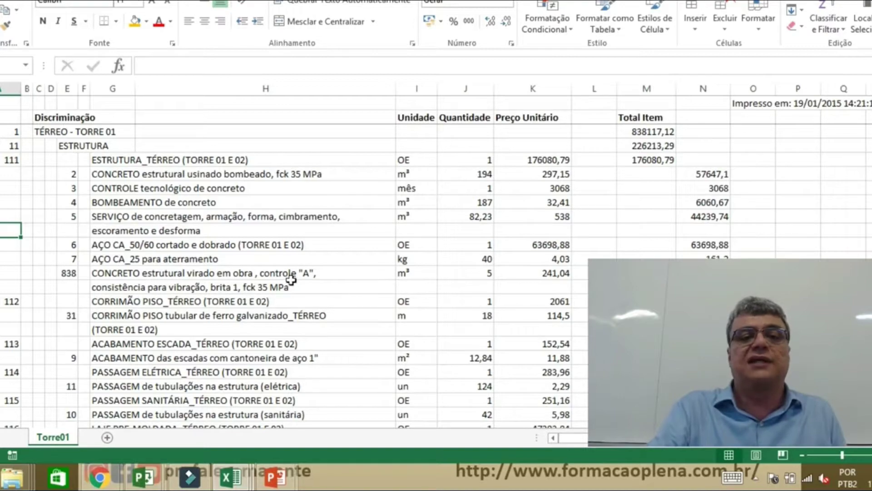
key(Page_Down)
key(Page_Down)
key(Page_Down)
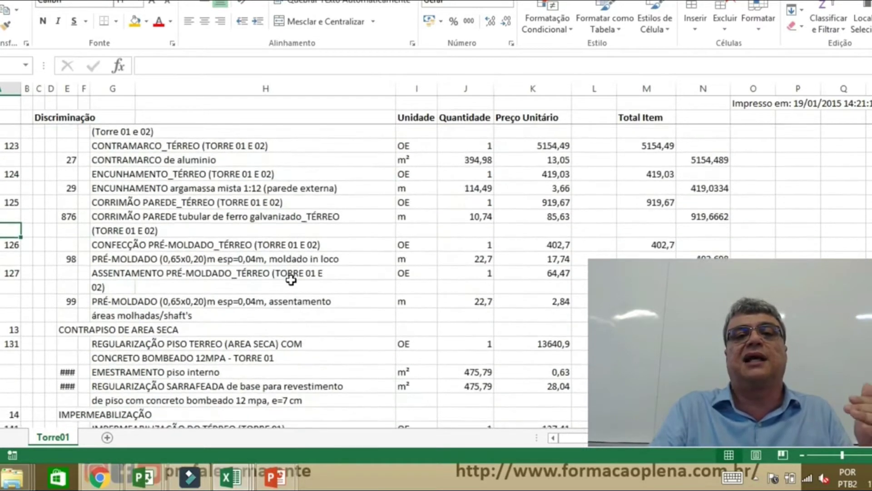
key(Page_Up)
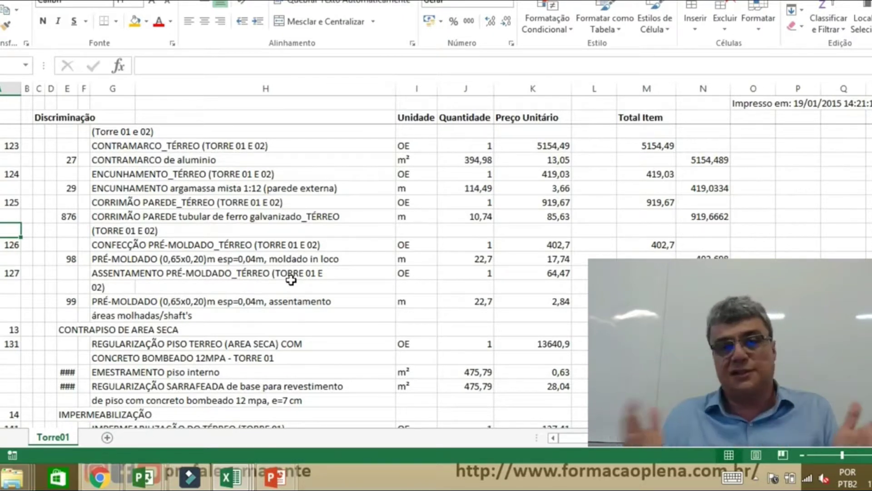
key(Up)
key(Up)
key(Up)
key(Up)
key(Up)
key(Up)
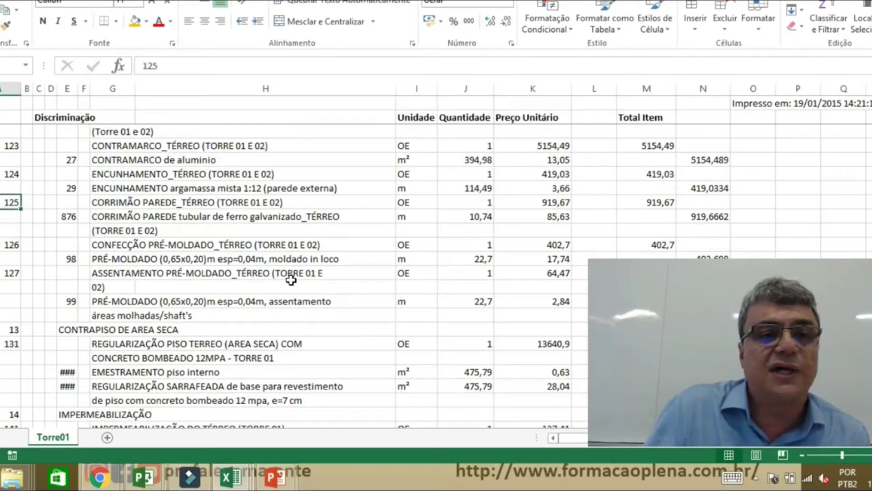
key(ctrl+Home)
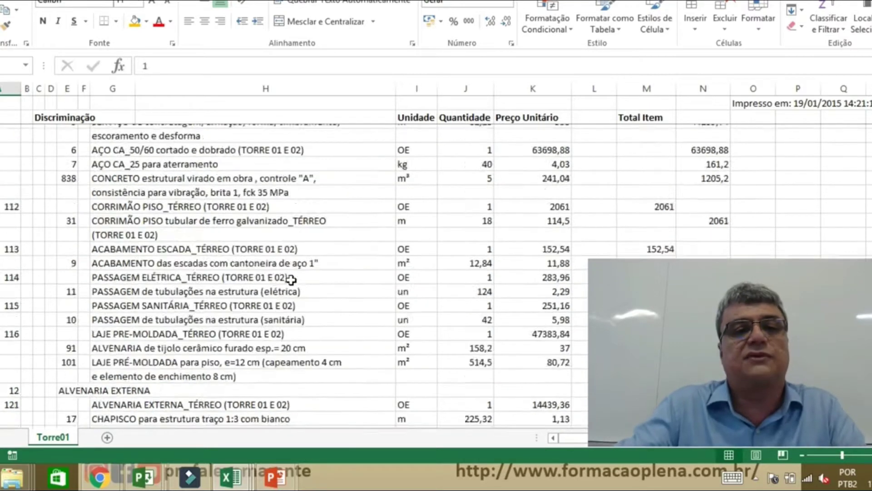
Examine the budget hierarchy from TÉRREO - TORRE 01 through ESTRUTURA to ESTRUTURA_TÉRREO (TORRE 01 E 02).
key(Right)
key(Right)
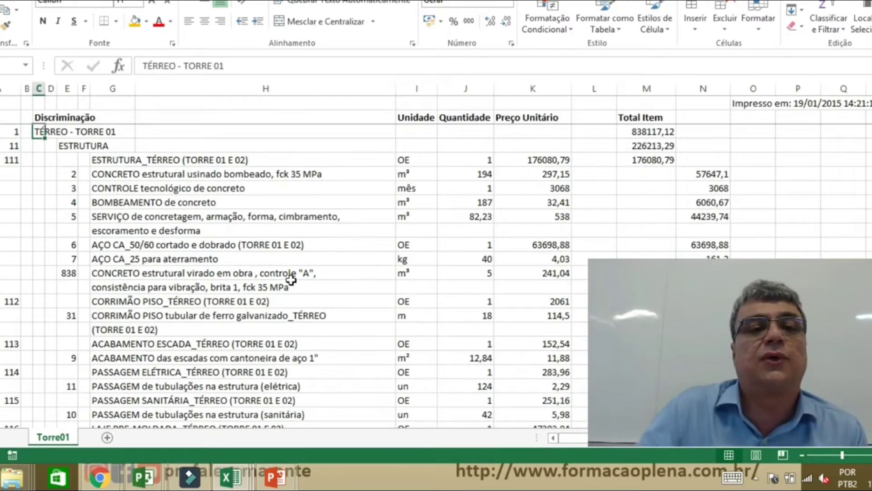
key(Down)
key(Left)
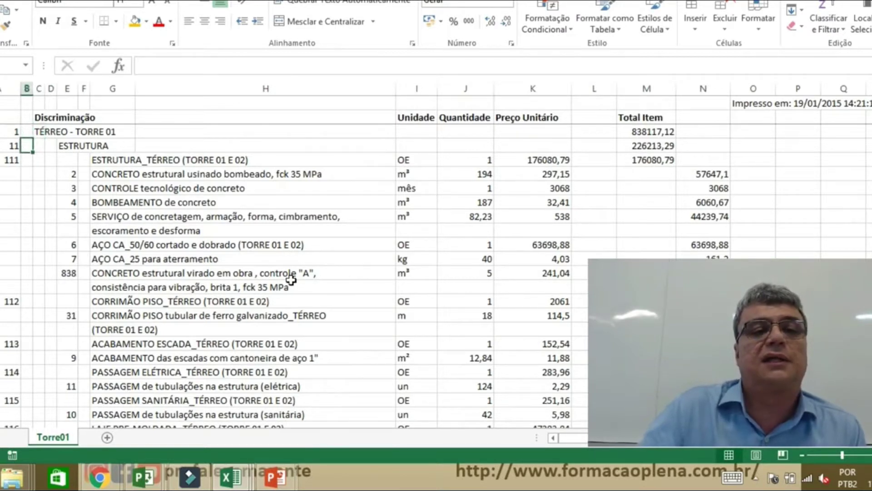
key(Right)
key(Right)
key(Right)
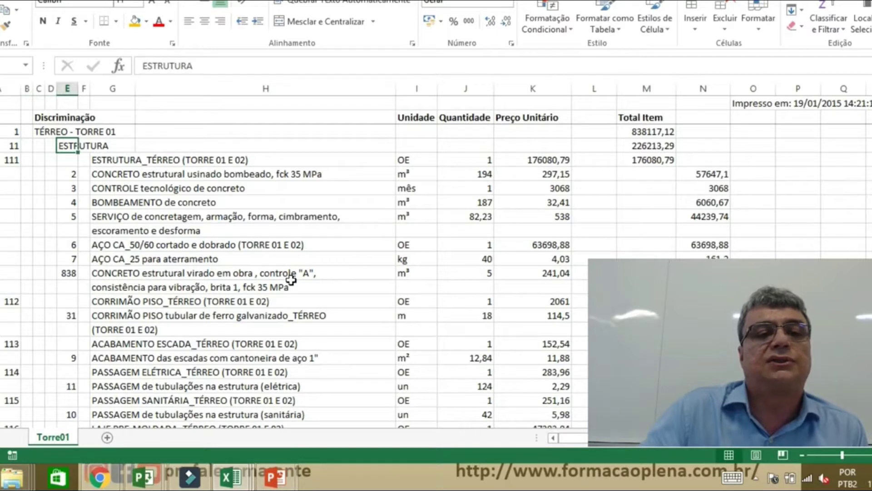
key(Down)
key(Down)
key(Right)
key(Up)
key(Right)
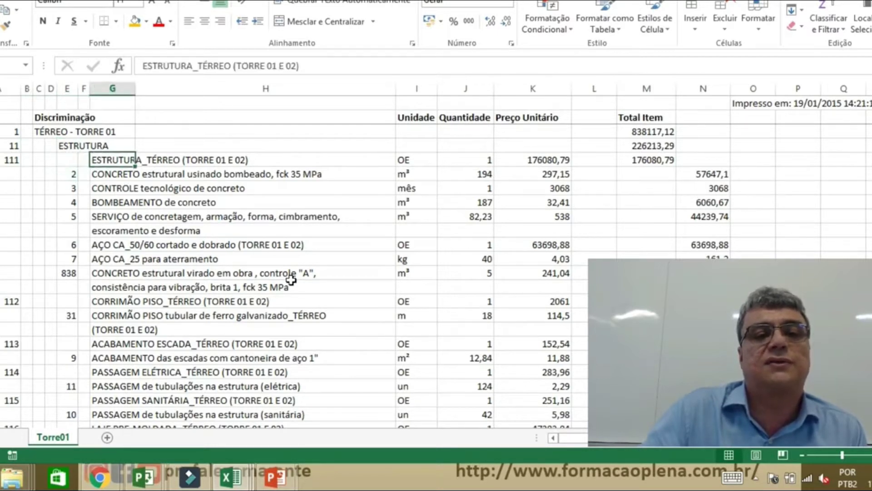
Review the concrete, pumping, formwork service and steel inputs listed under ESTRUTURA_TÉRREO (TORRE 01 E 02).
key(Down)
key(Down)
key(Down)
key(Down)
key(Down)
key(Down)
key(Down)
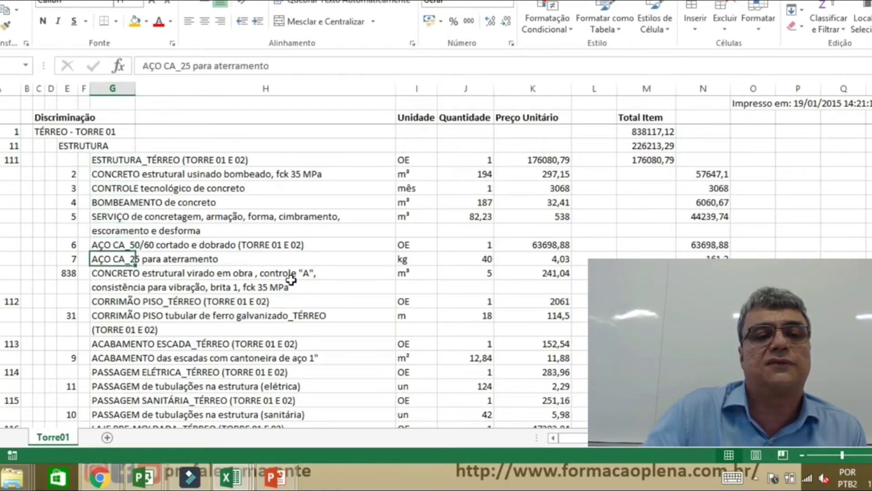
key(Down)
key(Up)
key(Up)
key(Up)
key(Up)
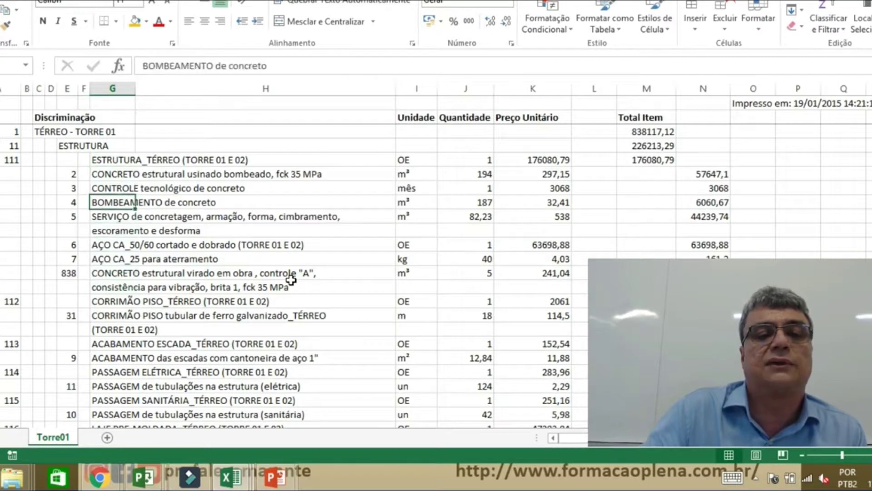
key(Up)
key(Up)
key(Down)
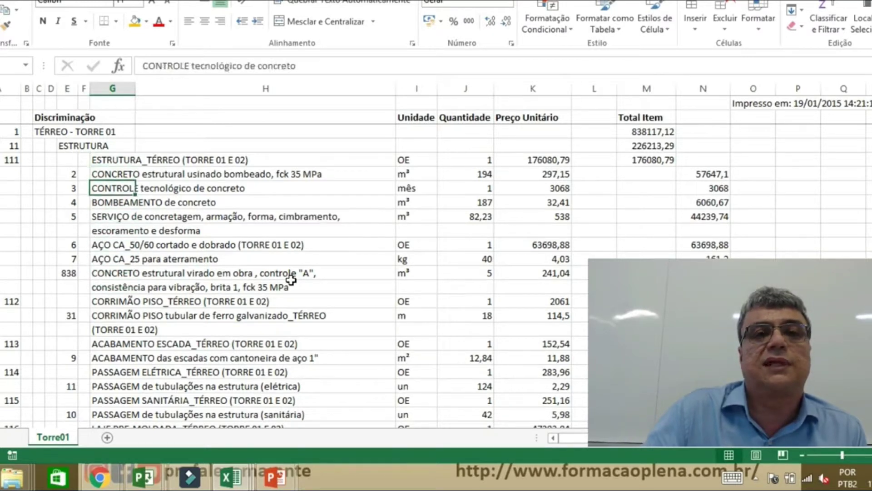
key(Down)
key(Down)
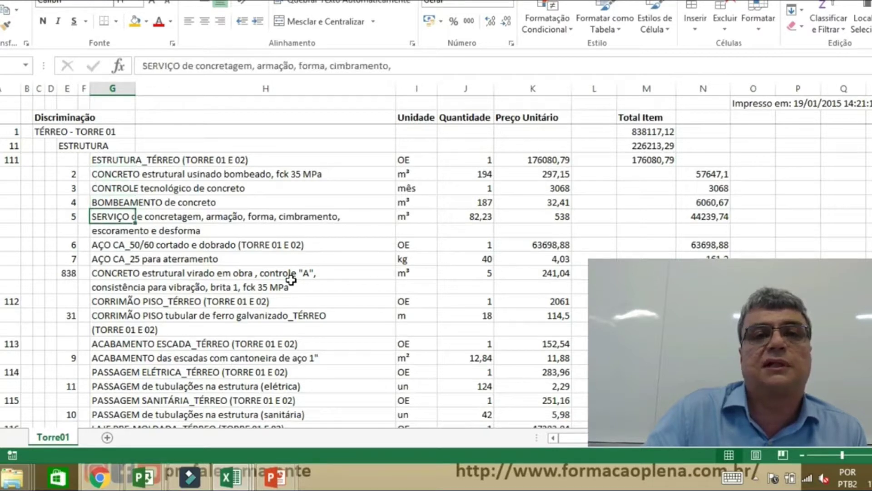
key(Down)
key(Down)
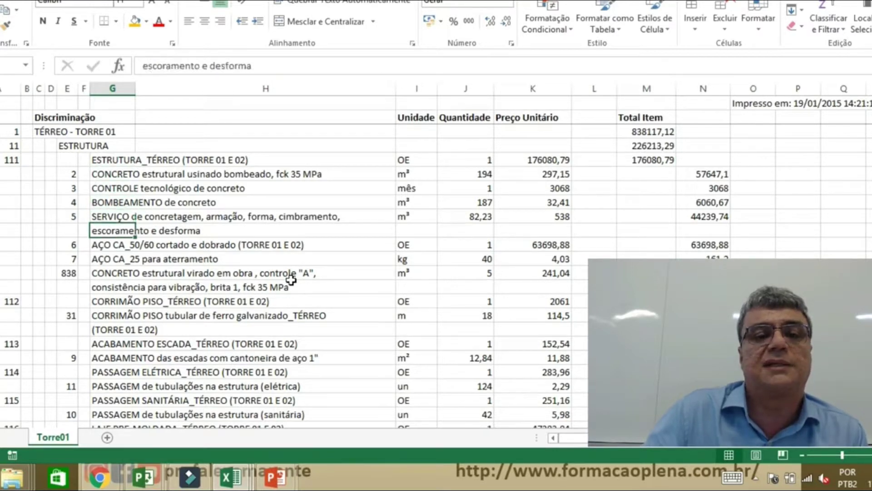
key(Down)
key(Down)
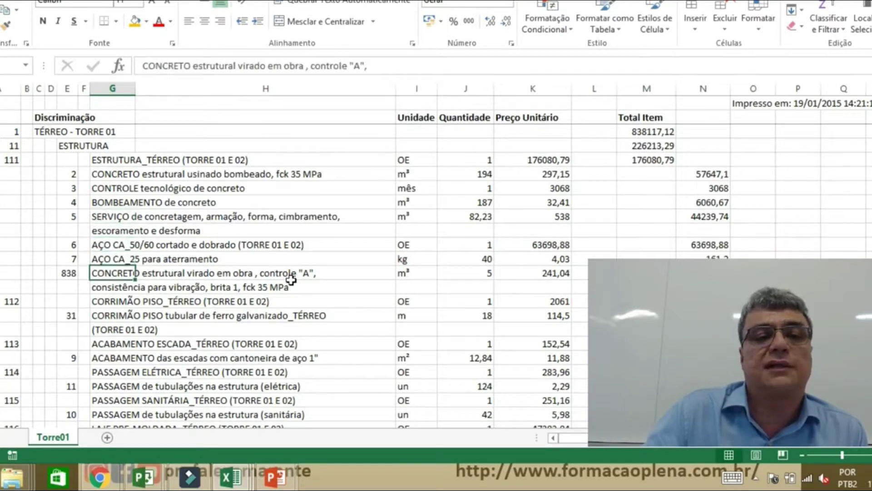
Examine the CORRIMÃO PISO_TÉRREO (TORRE 01 E 02) row across its description and item code cells.
key(Down)
key(Down)
key(Up)
key(Down)
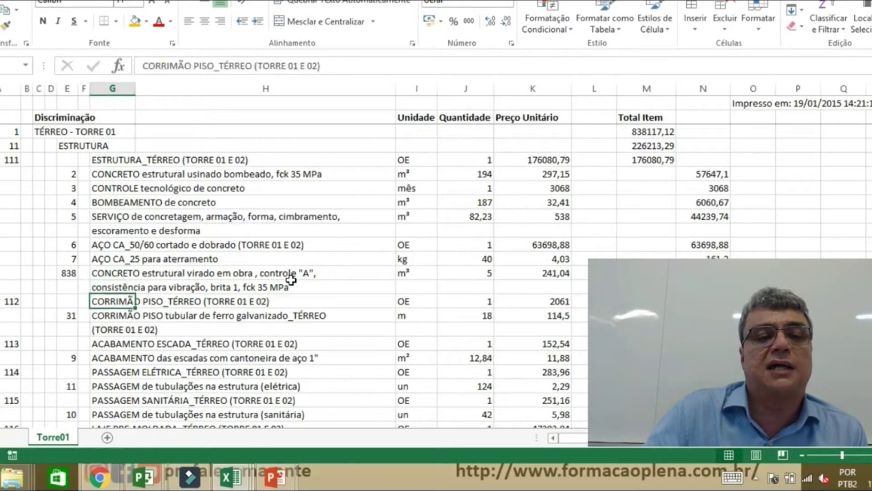
key(Left)
key(Left)
key(Left)
key(Left)
key(Left)
key(Left)
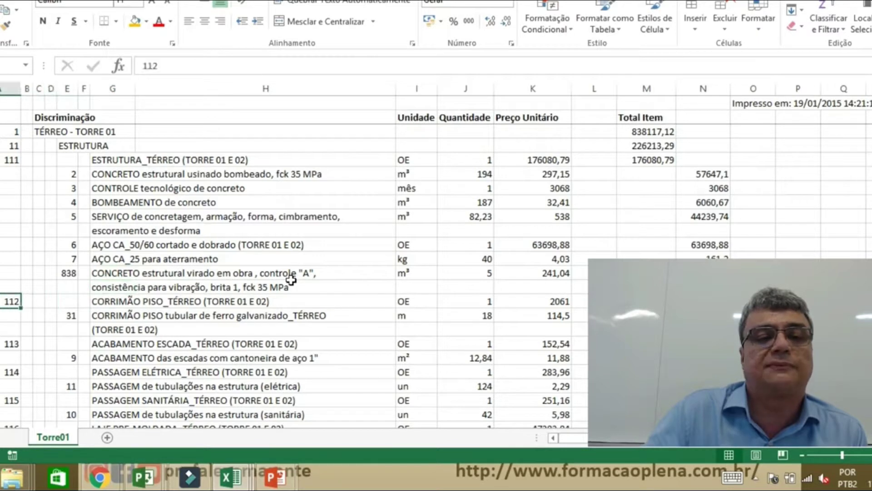
key(Right)
key(Right)
key(Right)
key(Right)
key(Right)
key(Right)
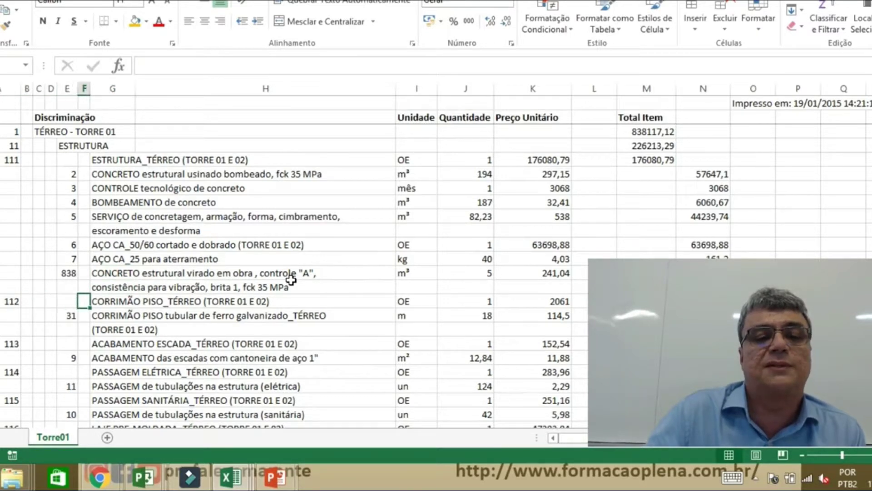
key(Left)
key(Left)
key(Left)
key(Left)
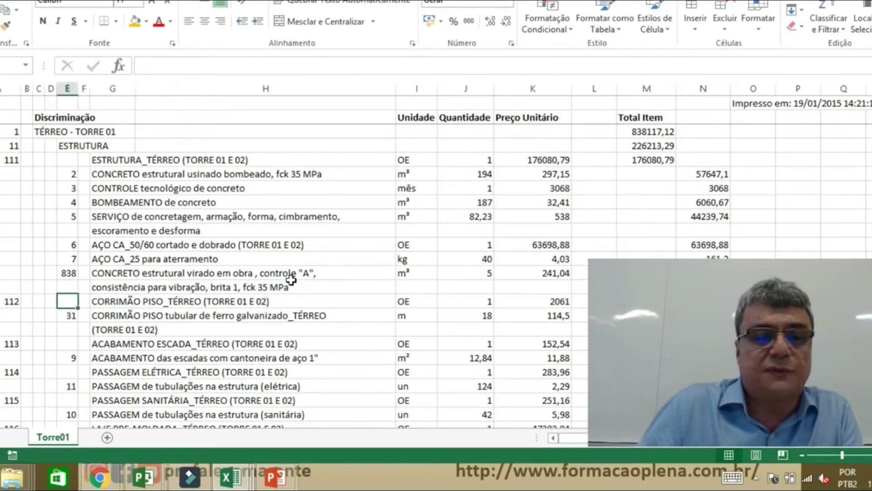
key(Left)
key(Left)
Go back up the item code column to code 111 of ESTRUTURA_TÉRREO.
key(Up)
key(Up)
key(Up)
key(Up)
key(Up)
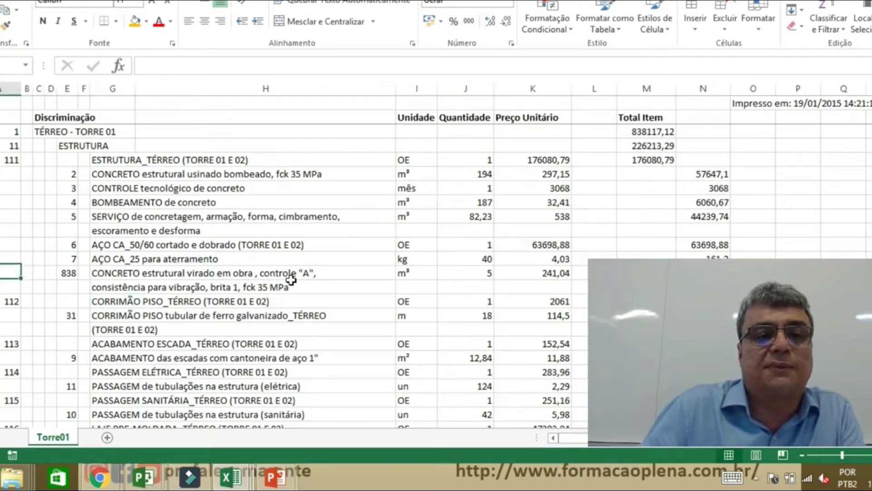
key(Up)
key(Up)
key(Up)
key(Up)
key(Up)
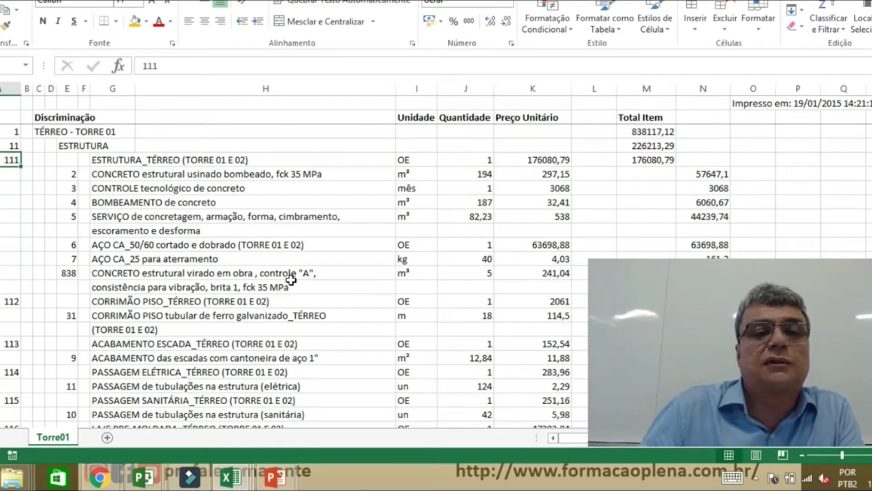
Check the service item codes below 111, from 112 to 115, in the item code column.
key(Down)
key(Down)
key(Down)
key(Down)
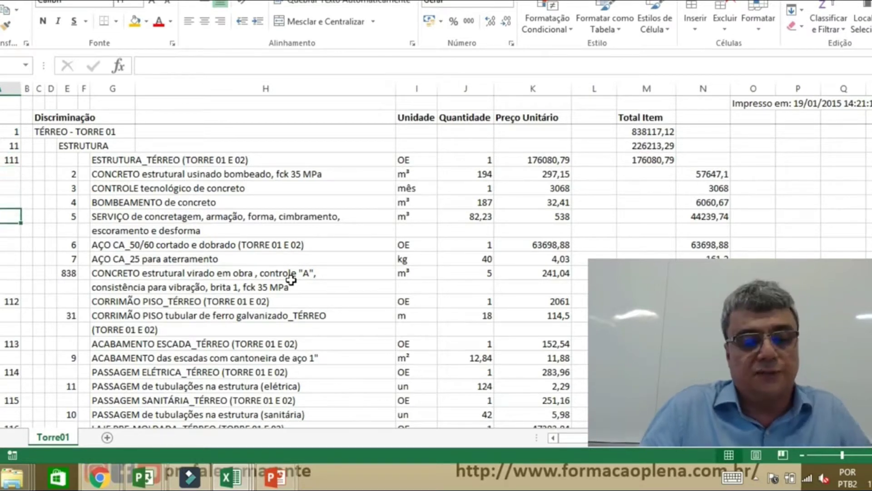
key(Down)
key(Down)
key(Down)
key(Down)
key(Down)
key(Down)
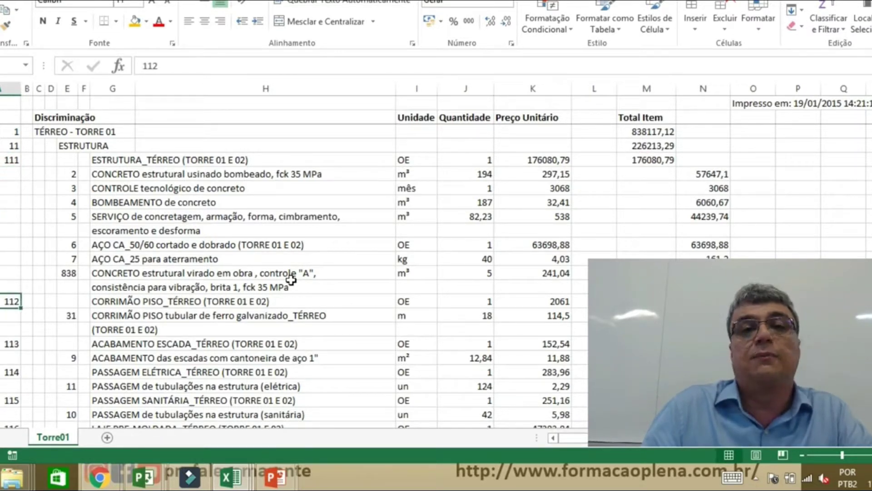
key(Down)
key(Down)
key(Down)
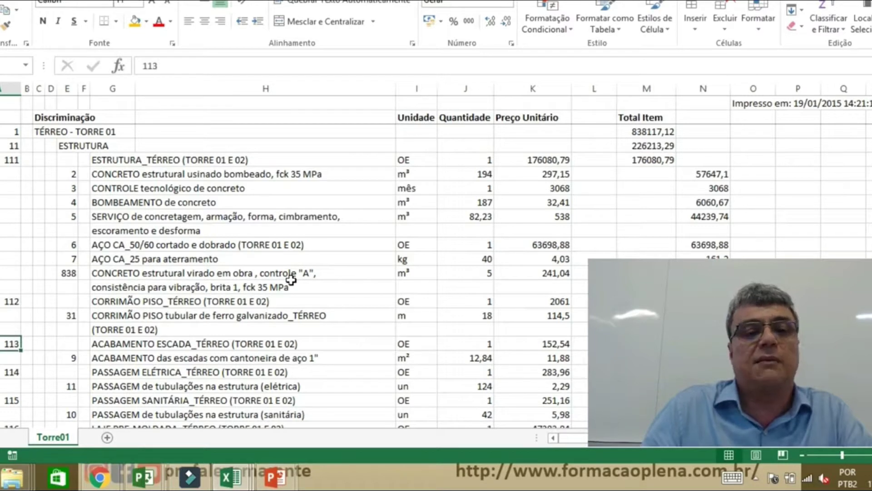
key(Down)
key(Down)
key(Down)
key(Down)
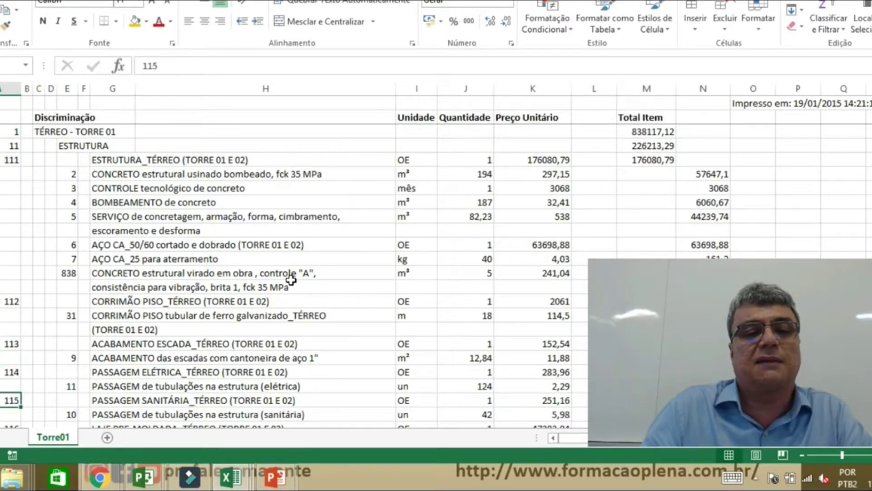
key(Up)
key(Up)
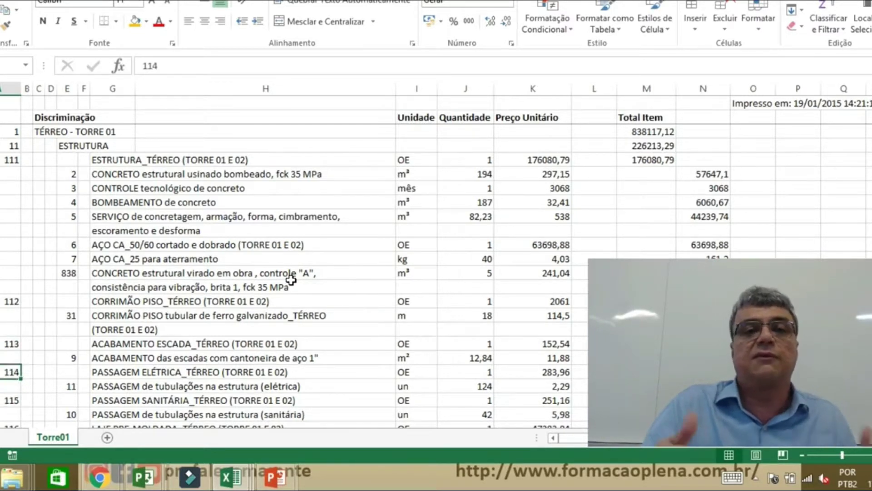
View the "Zonas da Obra no Ms Project" slide in the PowerPoint slideshow and switch back to the Excel budget.
key(alt+Tab)
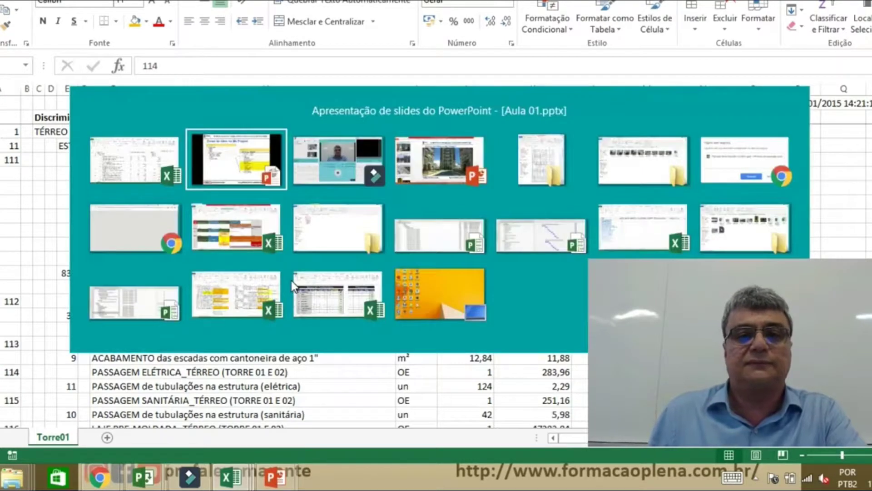
key(Right)
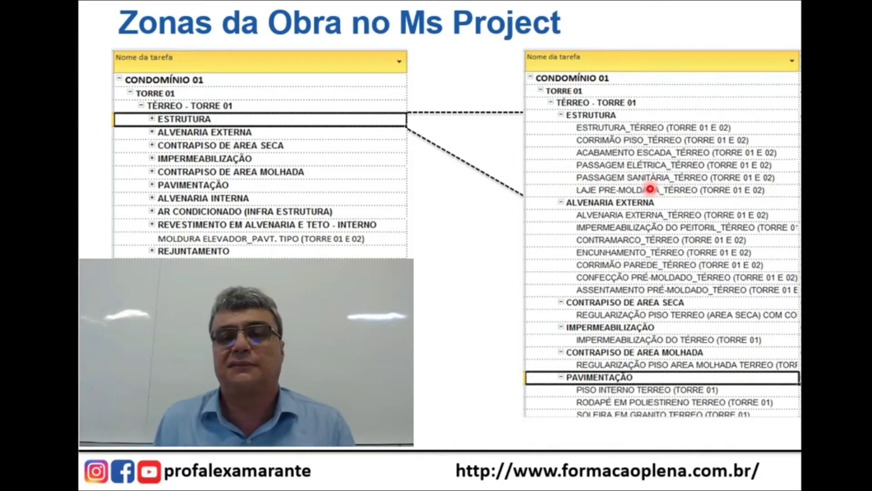
key(alt+Tab)
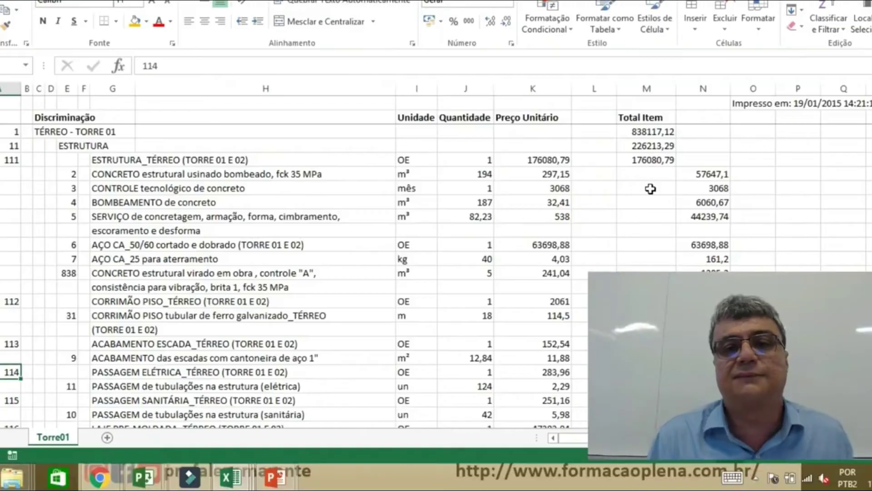
Skim the Torre01 budget from the ground-floor services down to the PAVT. TIPO masonry items.
scroll(651, 189, down, 8)
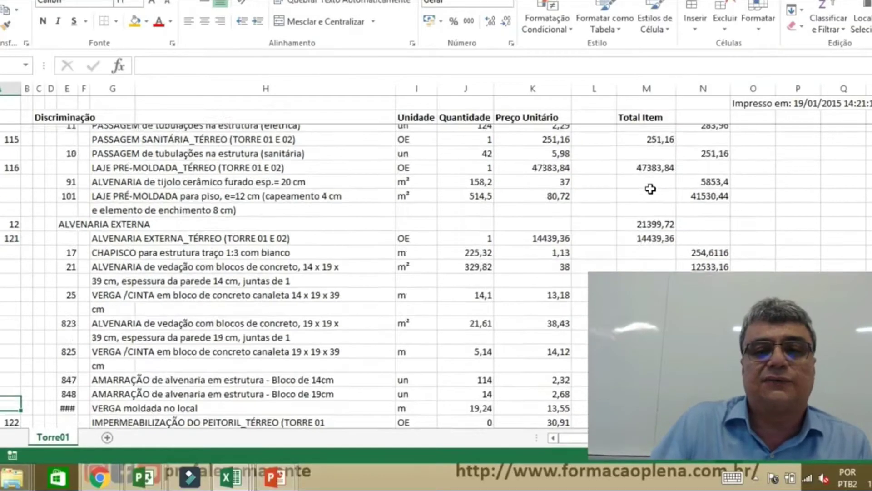
scroll(651, 188, down, 20)
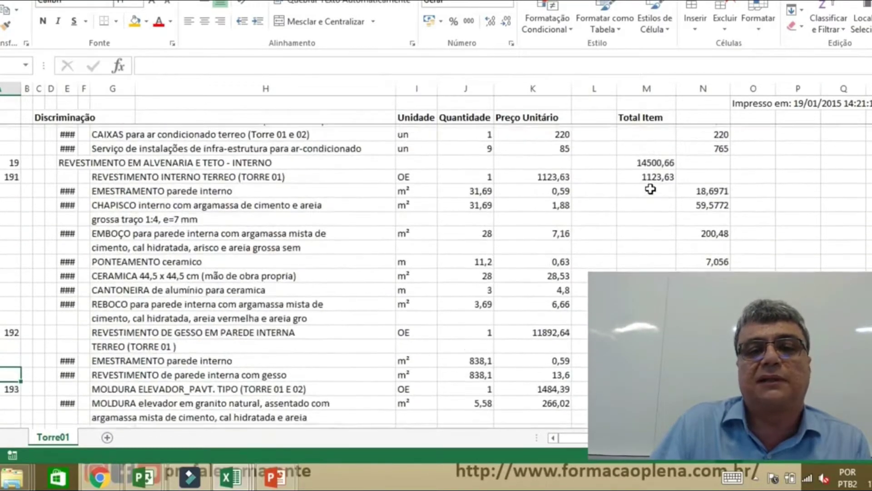
scroll(651, 188, down, 20)
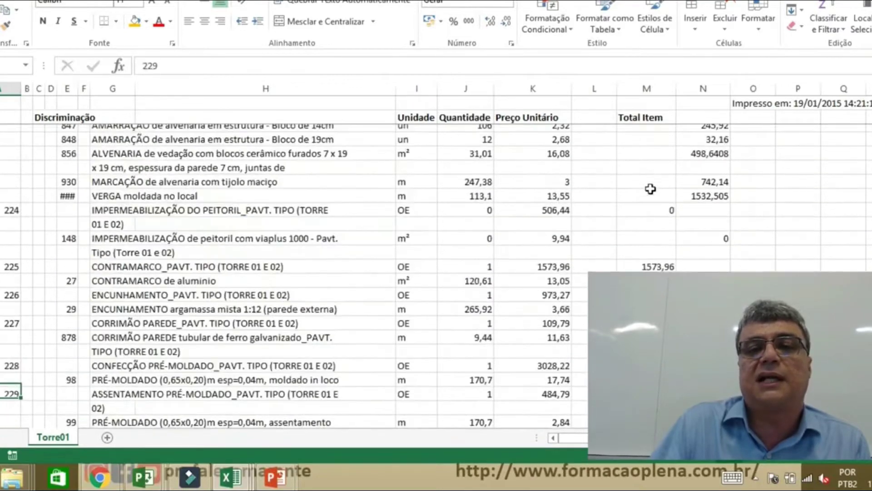
scroll(651, 189, up, 20)
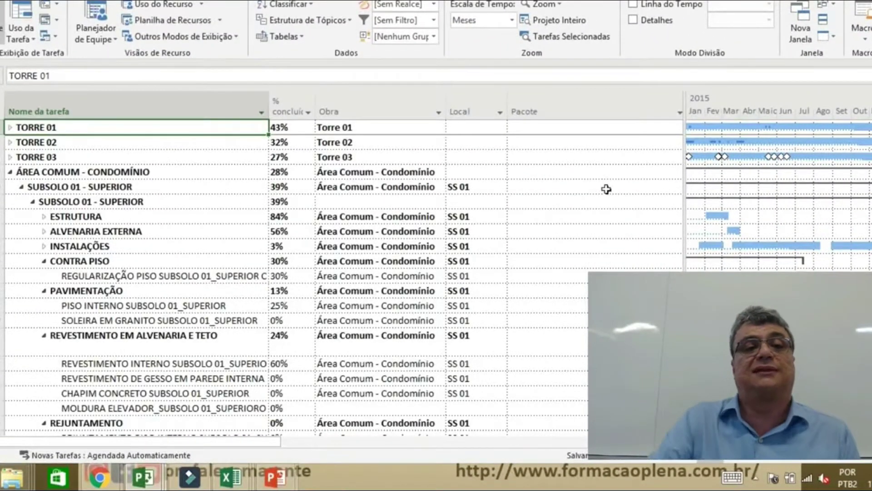
In the Microsoft Project schedule, expand the TORRE 01 summary task and select ESTRUTURA_TÉRREO (TORRE 01 E 02).
click(9, 127)
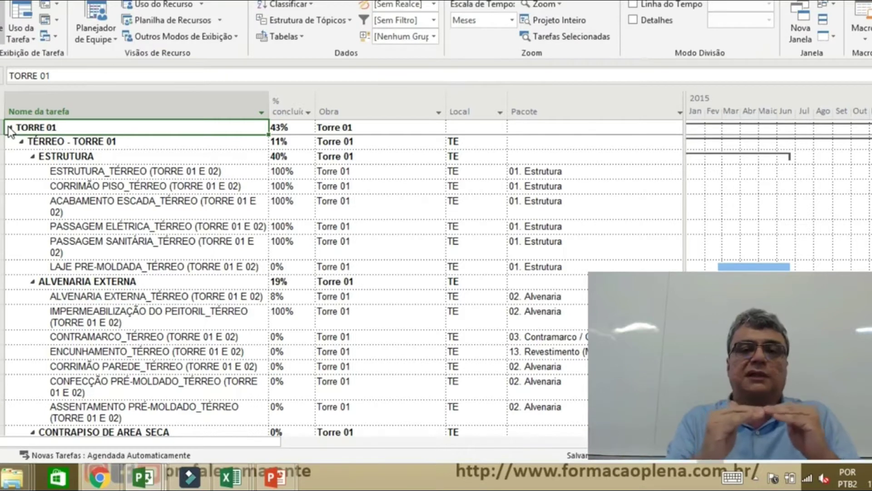
key(Down)
key(Down)
key(Down)
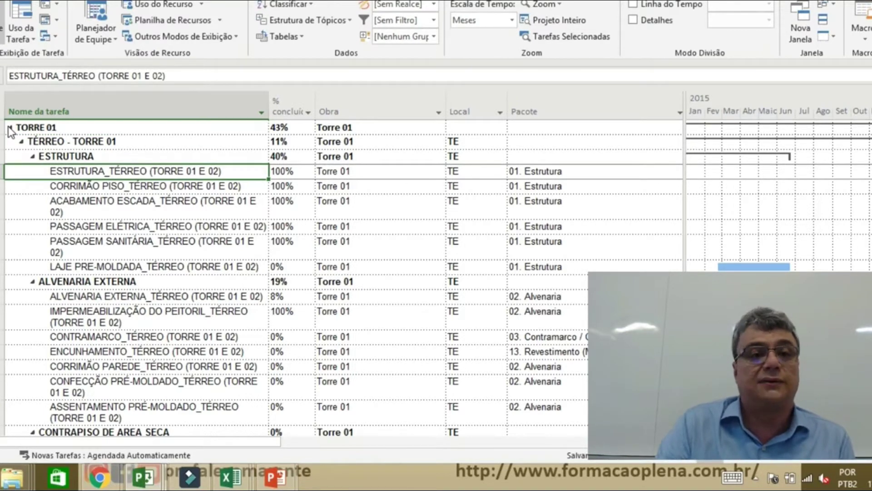
Review the TÉRREO and 1º PAVIMENTO tasks under TORRE 01 and return to the TORRE 01 summary task.
key(Down)
key(Down)
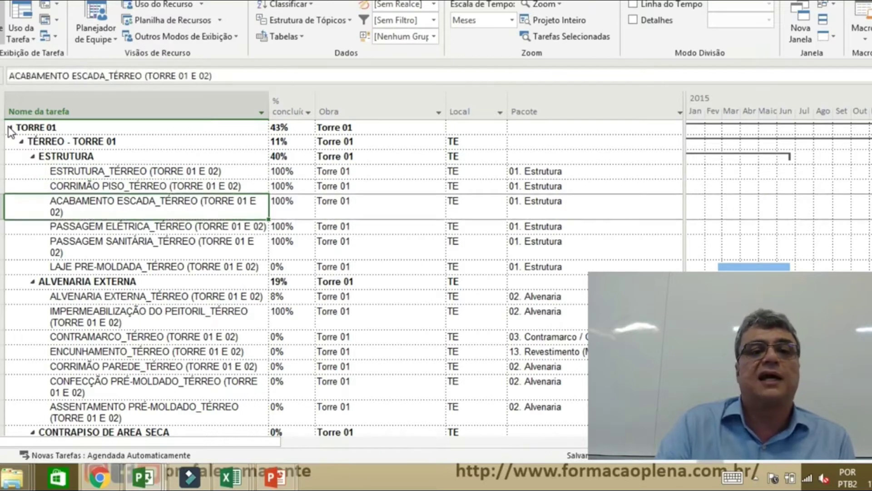
key(Down)
key(Down)
key(Down)
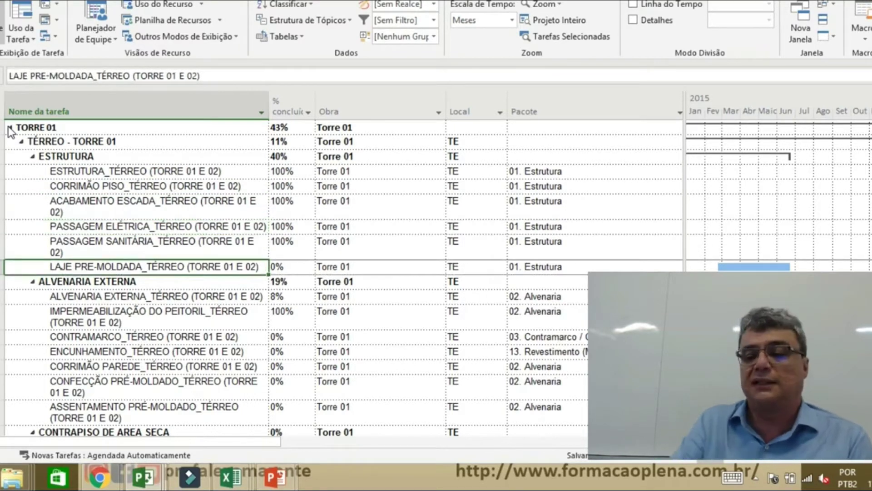
key(Page_Down)
key(Page_Down)
key(Page_Down)
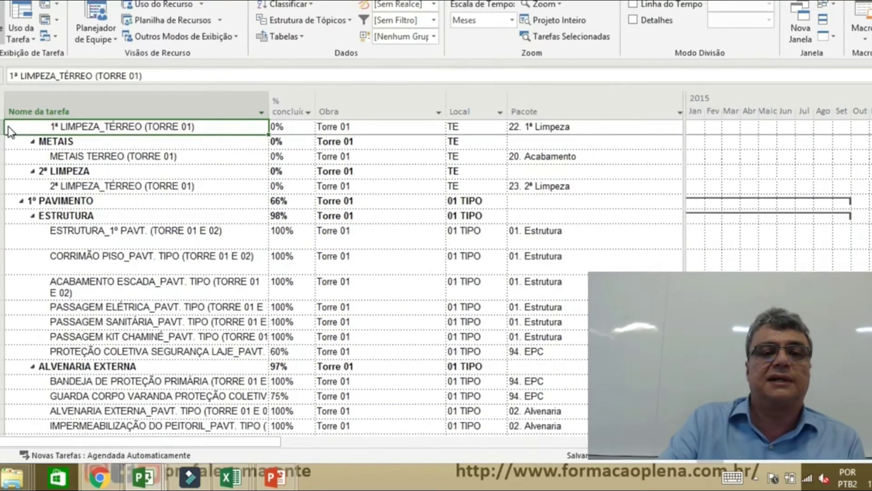
key(Page_Up)
key(Page_Up)
key(Page_Up)
key(Page_Up)
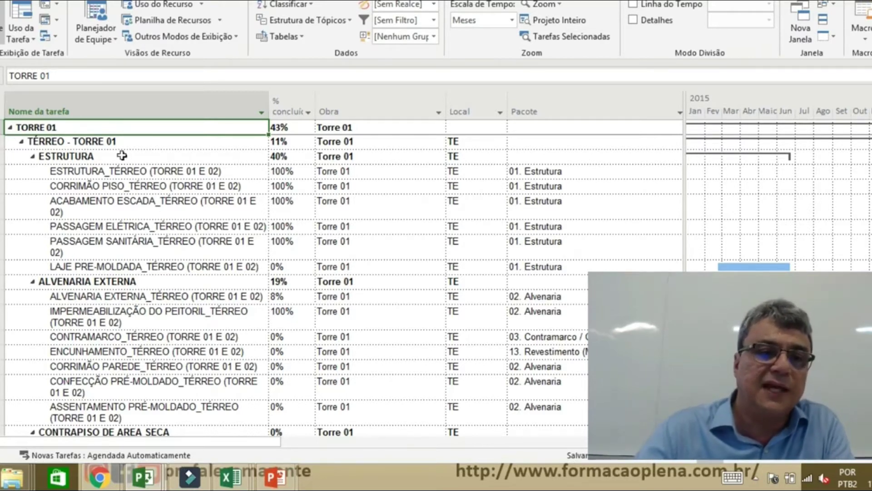
Collapse the TORRE 01 summary task and expand the schedule's whole outline to all subtasks.
click(10, 128)
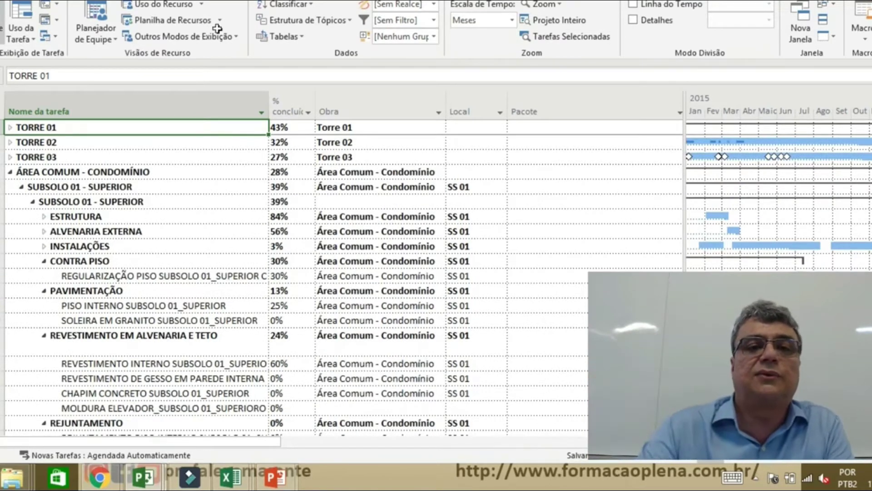
click(293, 22)
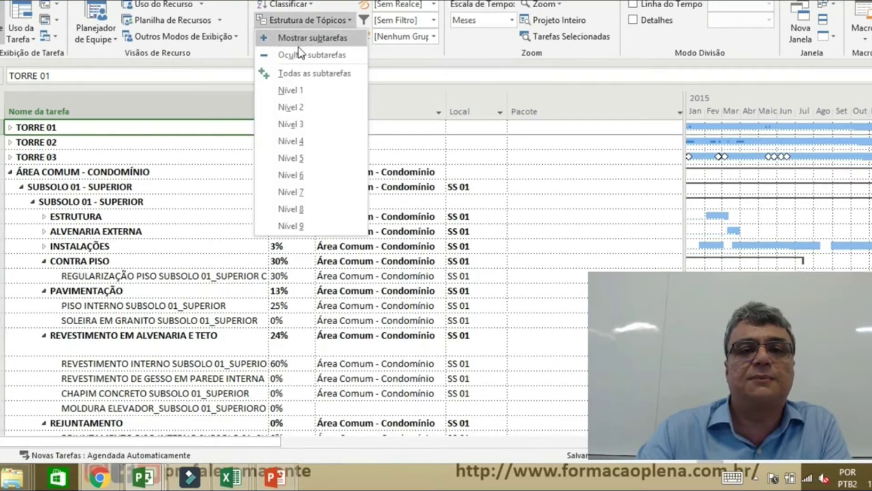
click(305, 74)
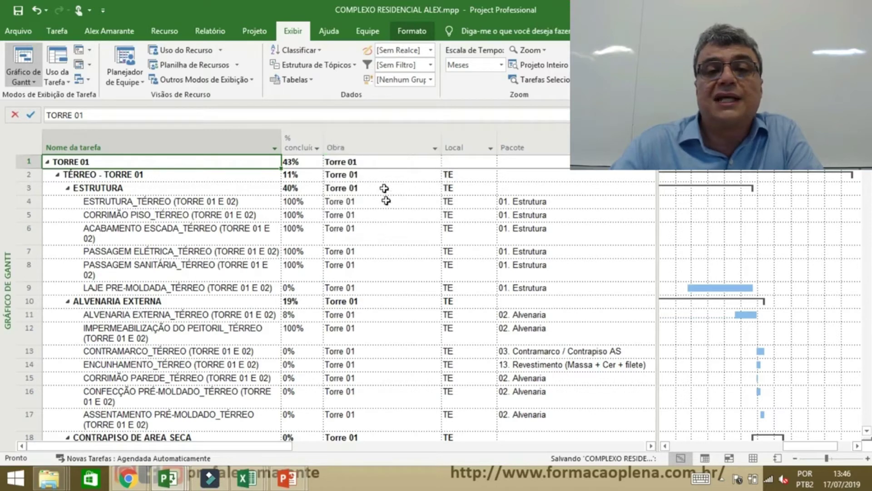
Check the filter values available in the Obra, Local and Pacote columns without applying any filter.
click(434, 149)
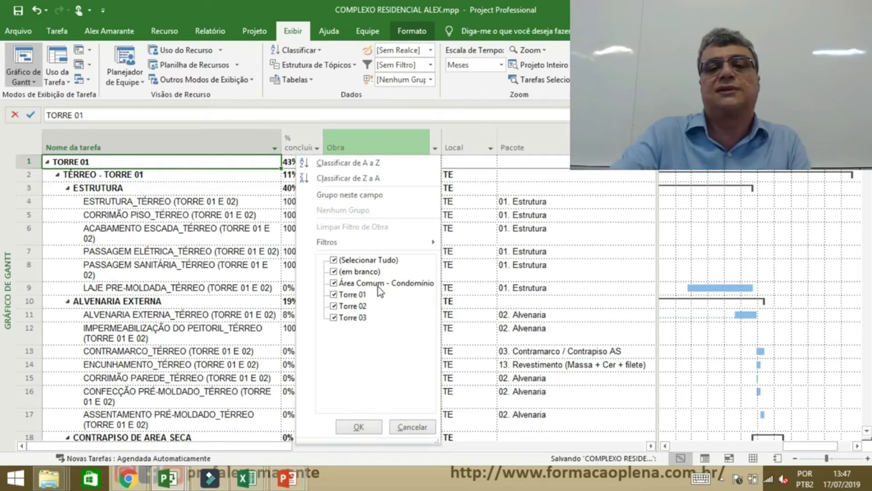
click(462, 258)
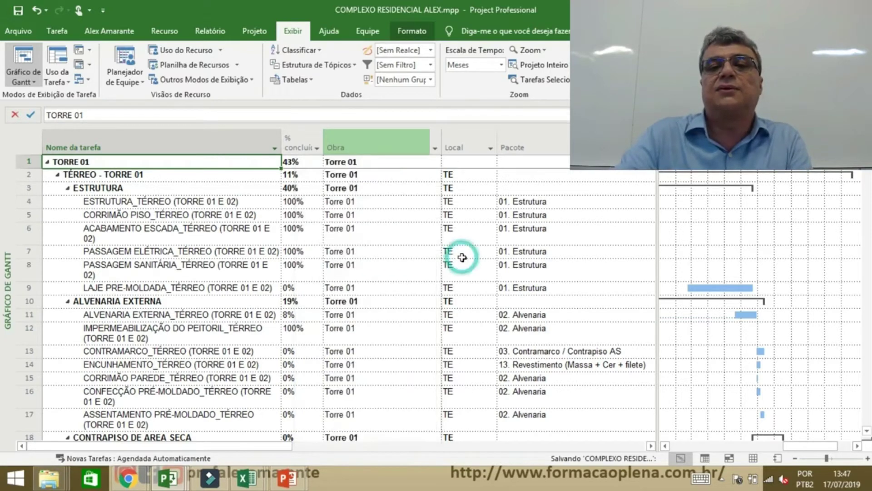
click(462, 257)
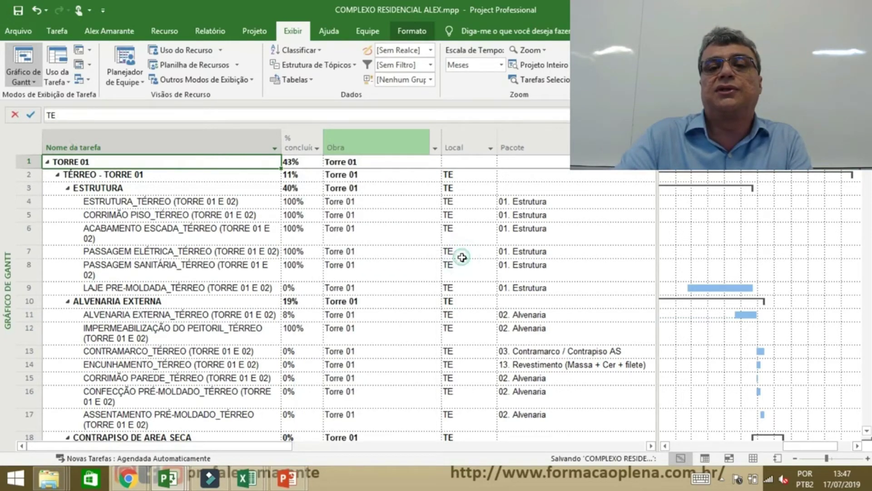
click(491, 149)
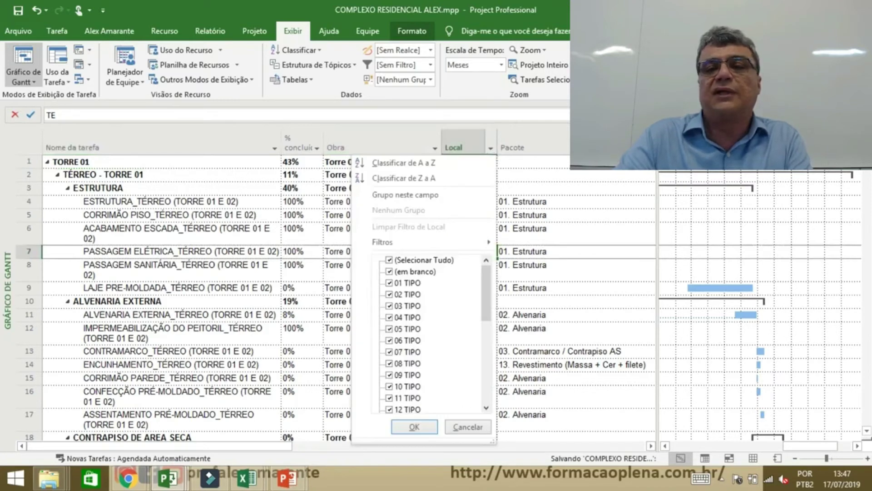
click(649, 148)
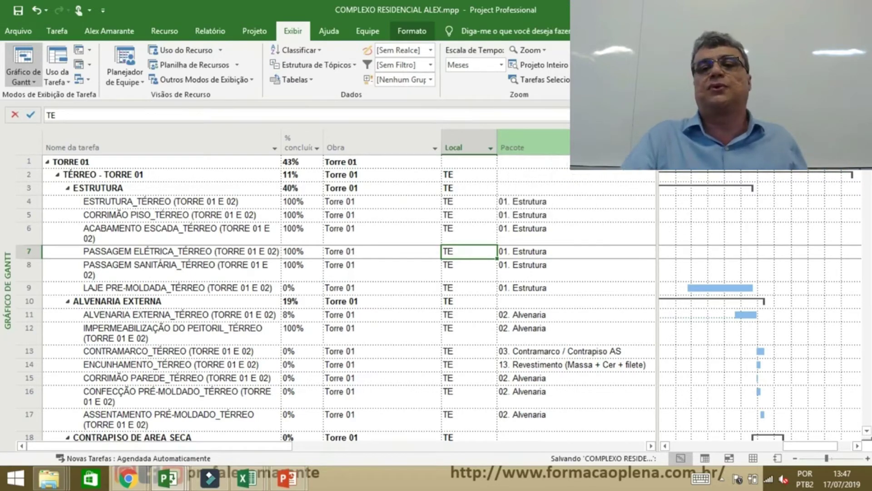
click(648, 148)
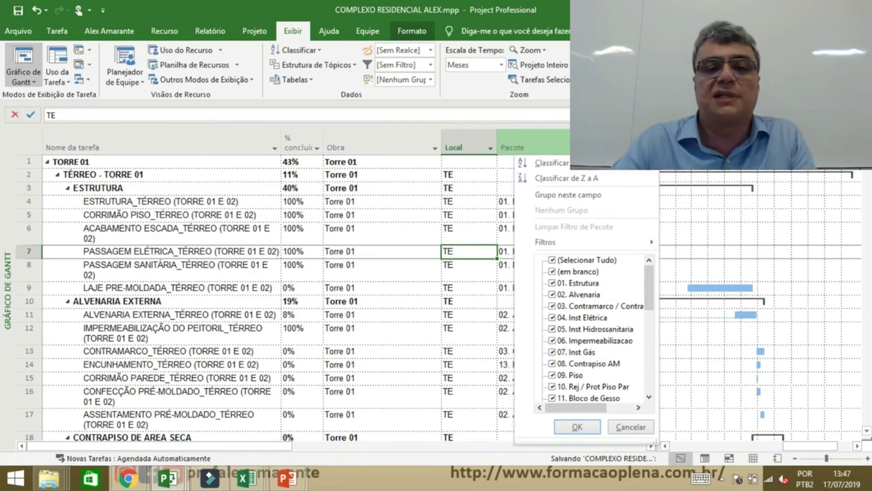
click(218, 239)
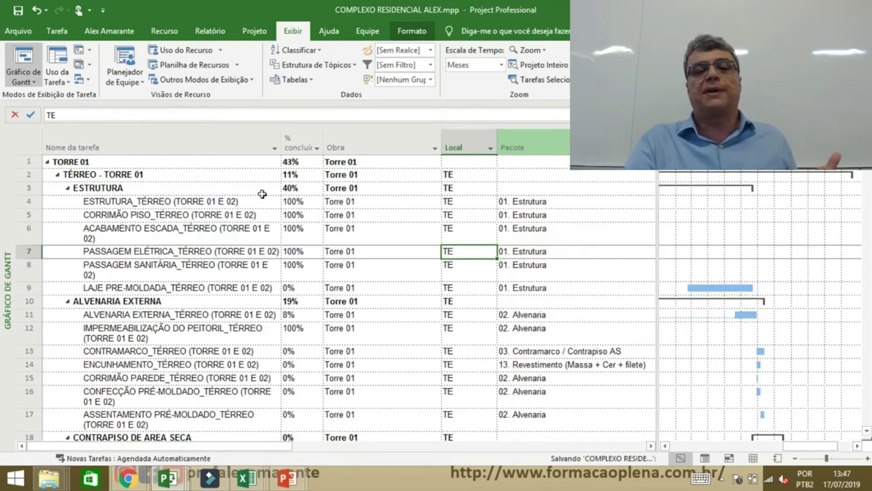
click(223, 230)
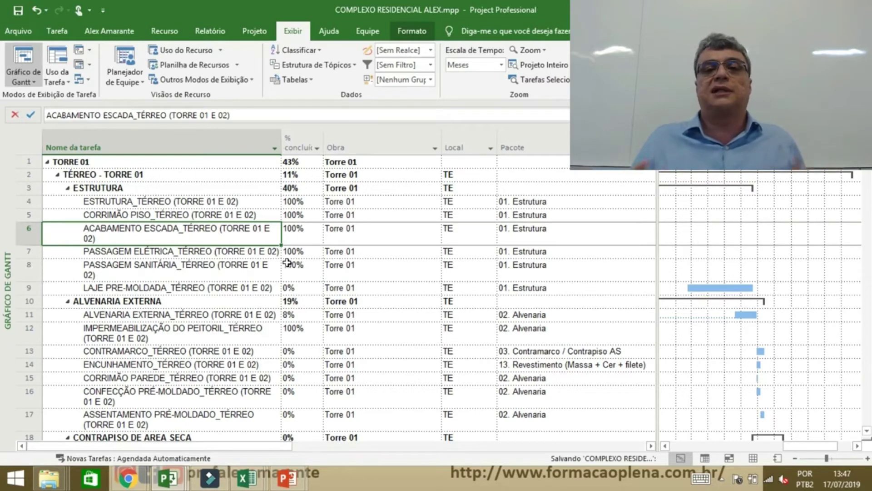
Filter the Obra column to show only the Área Comum - Condomínio tasks.
click(435, 149)
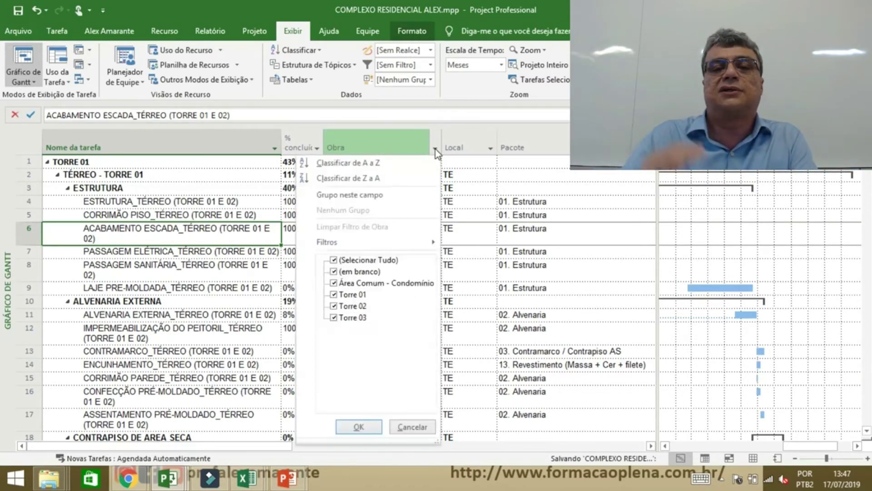
click(335, 284)
click(334, 262)
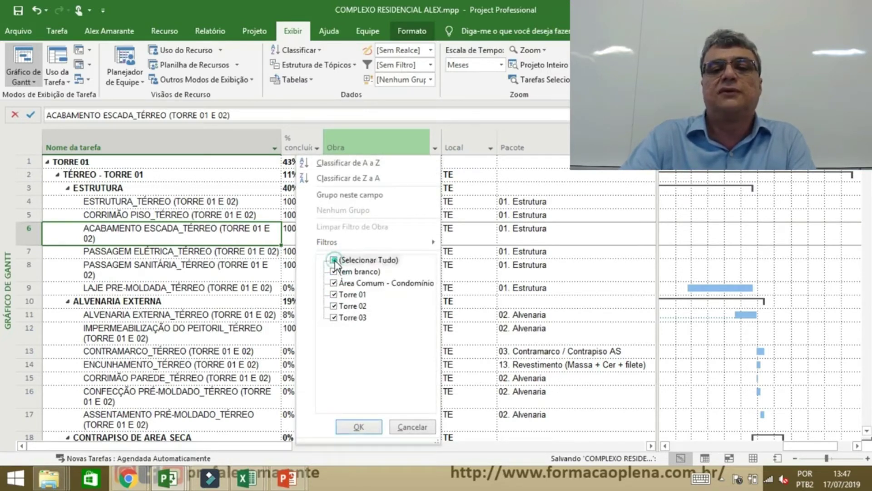
click(334, 260)
click(334, 283)
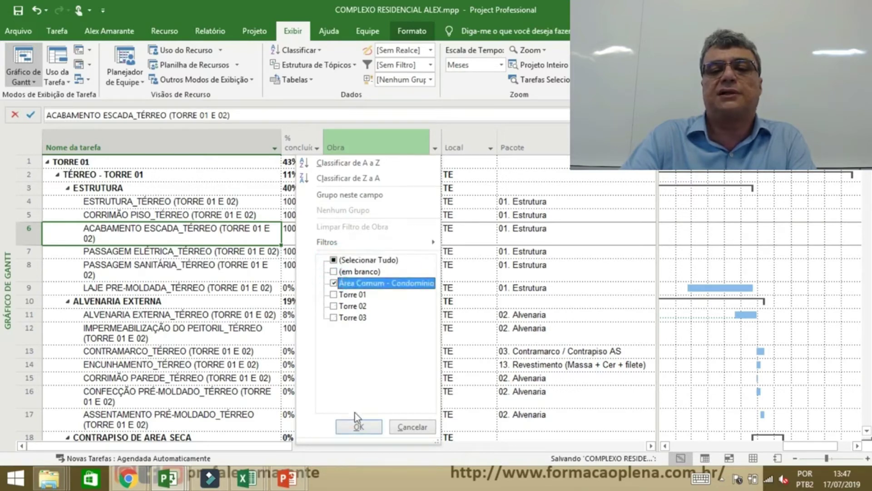
click(359, 427)
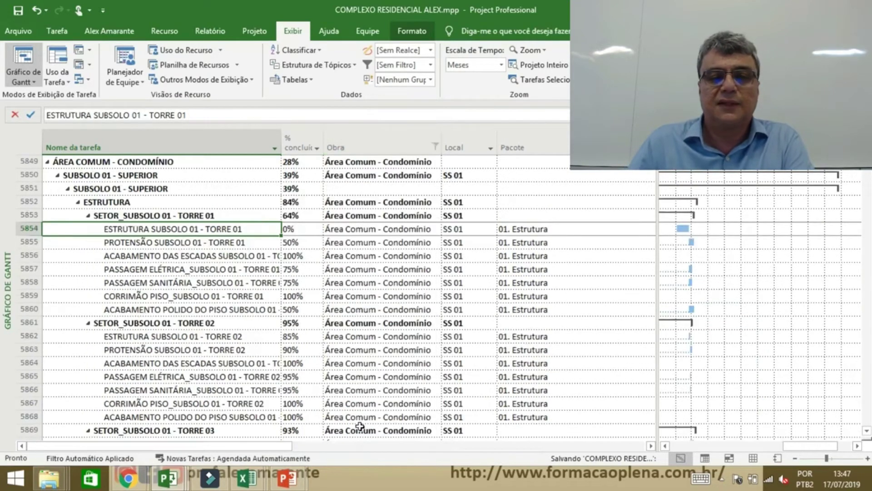
Skim the Área Comum - Condomínio tasks from SUBSOLO 01 through the SUBSOLO 02 installations and return to the first row.
key(Page_Down)
key(Page_Down)
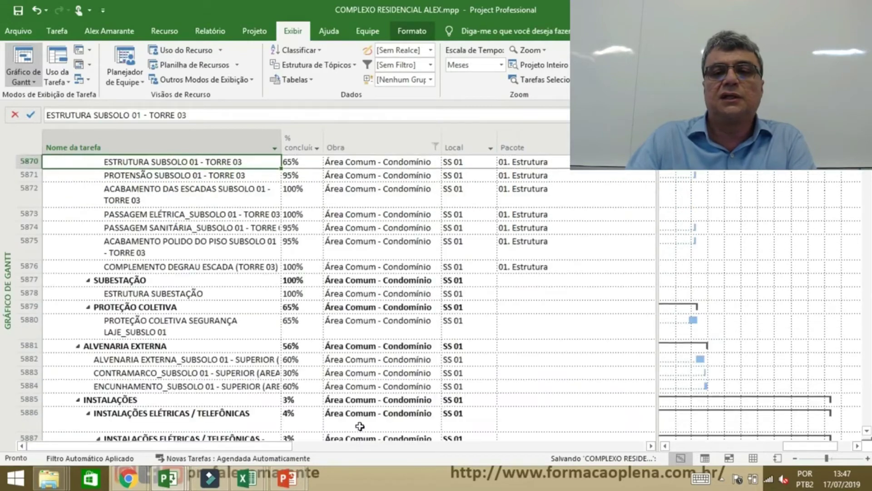
key(Page_Down)
key(Page_Down)
key(Page_Down)
key(Page_Down)
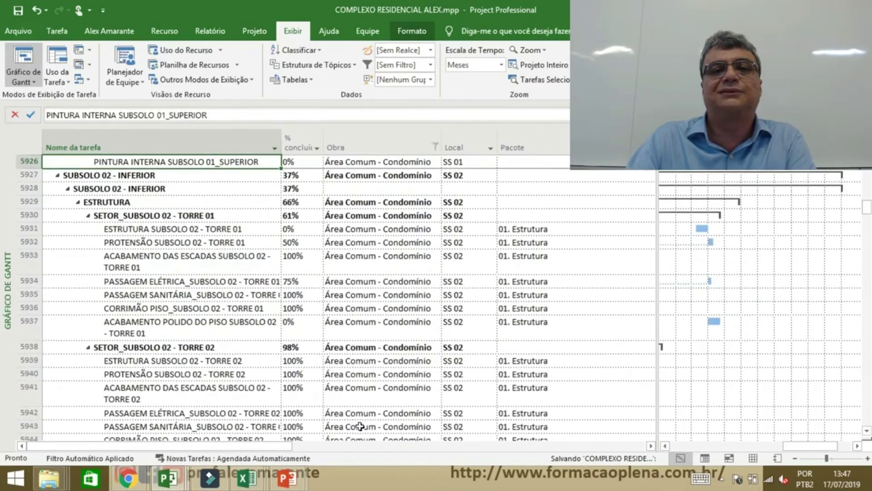
key(Page_Down)
key(Page_Down)
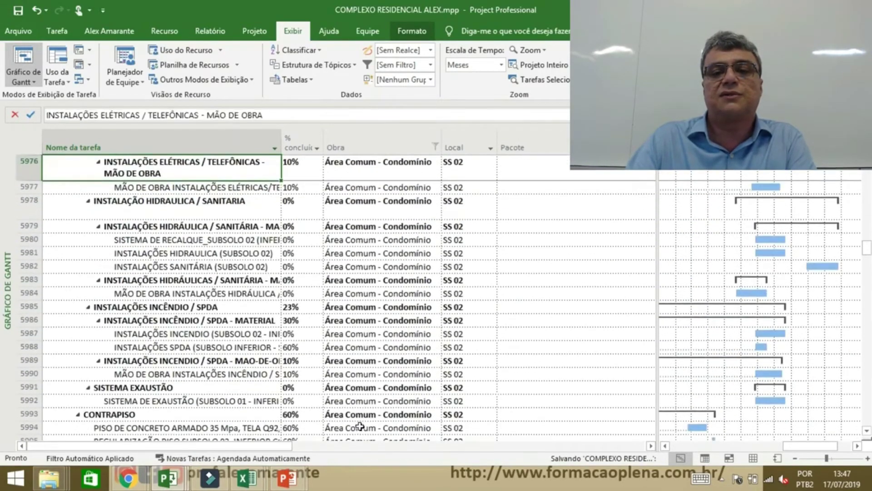
key(Page_Up)
key(Page_Up)
key(Page_Up)
key(Page_Up)
key(Page_Up)
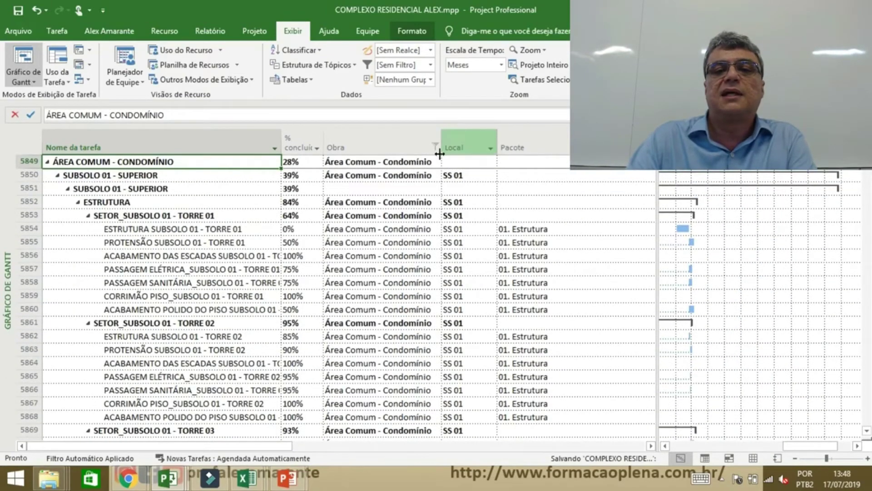
Filter the Local column to SS 02 only and skim the SUBSOLO 02 - INFERIOR tasks.
click(490, 149)
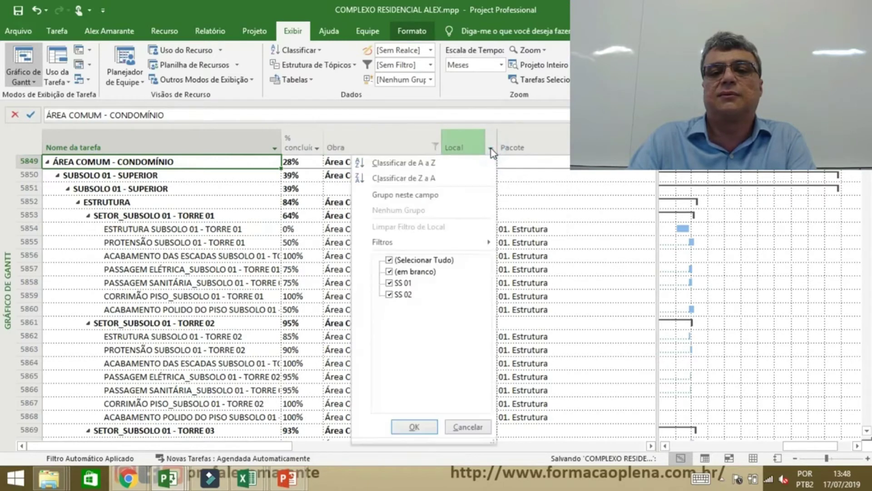
click(390, 261)
click(389, 295)
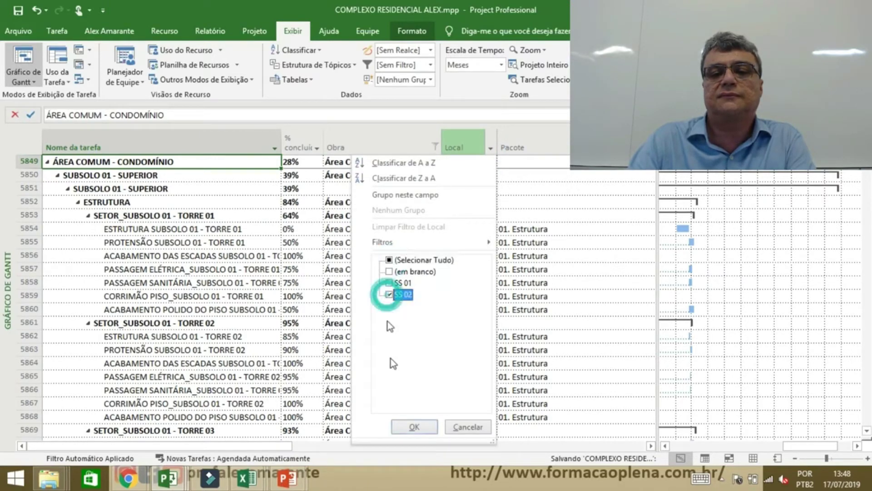
click(408, 427)
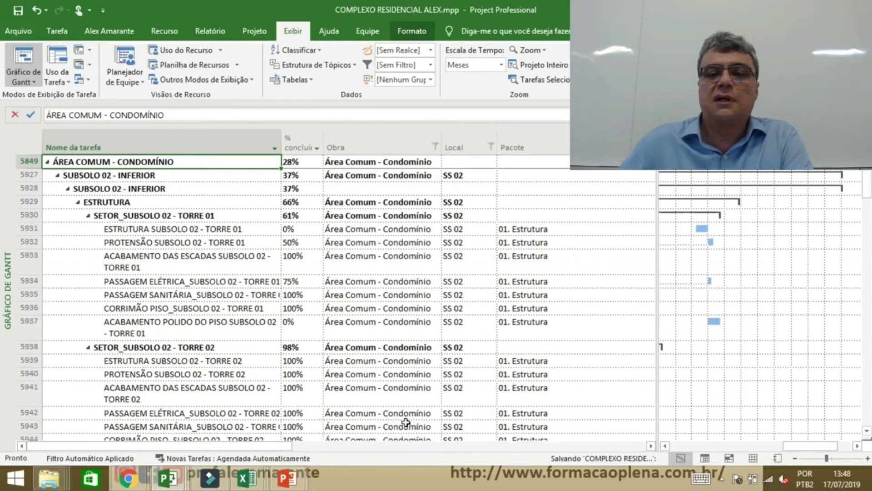
scroll(406, 423, down, 8)
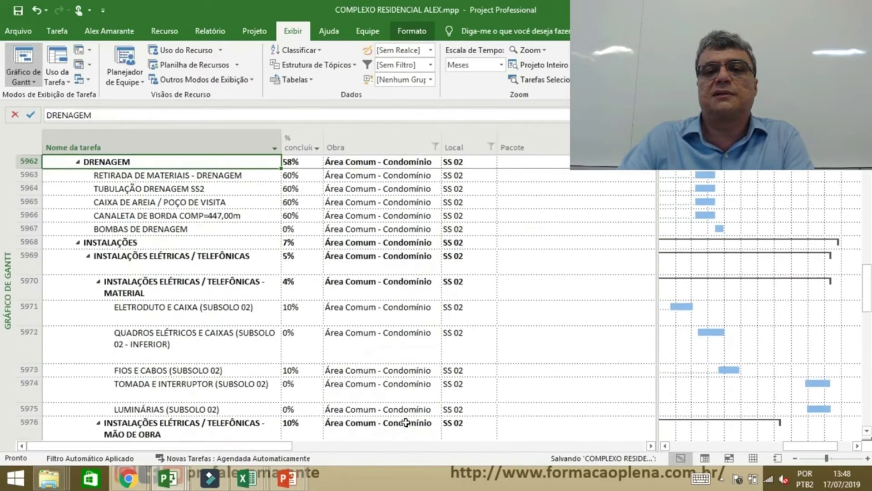
scroll(406, 423, up, 8)
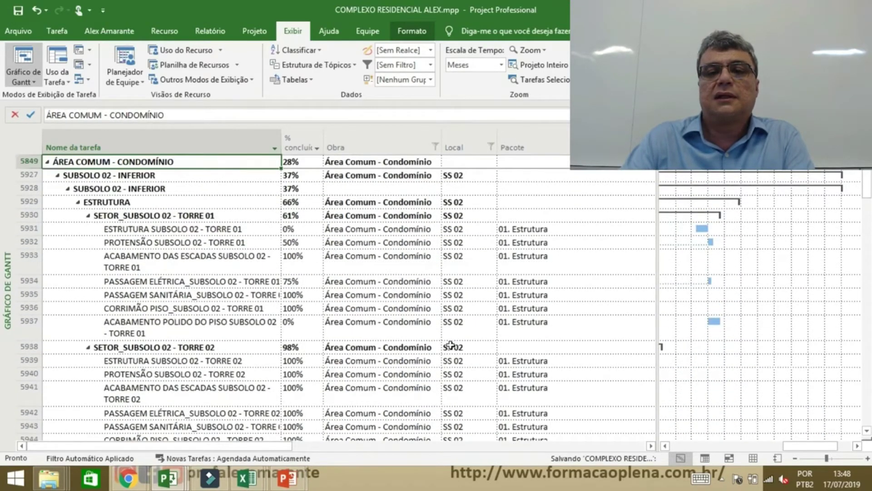
Clear the Local and Obra filters by reselecting all their values.
click(491, 146)
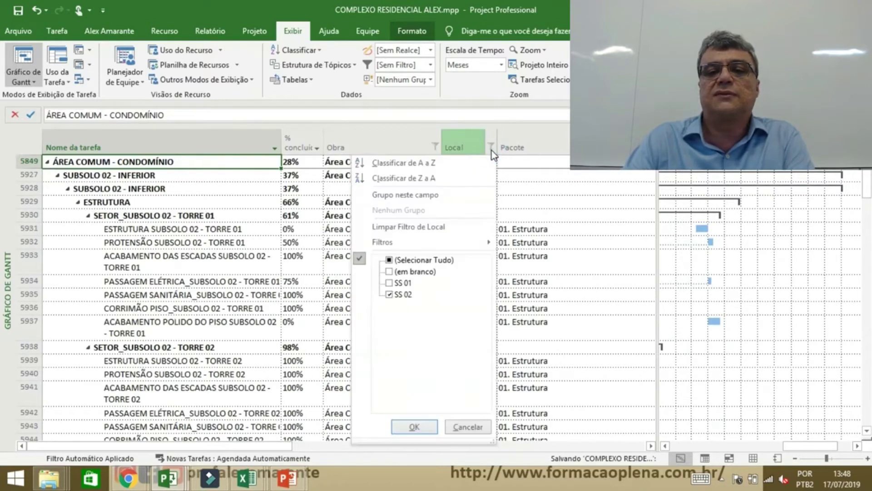
click(440, 260)
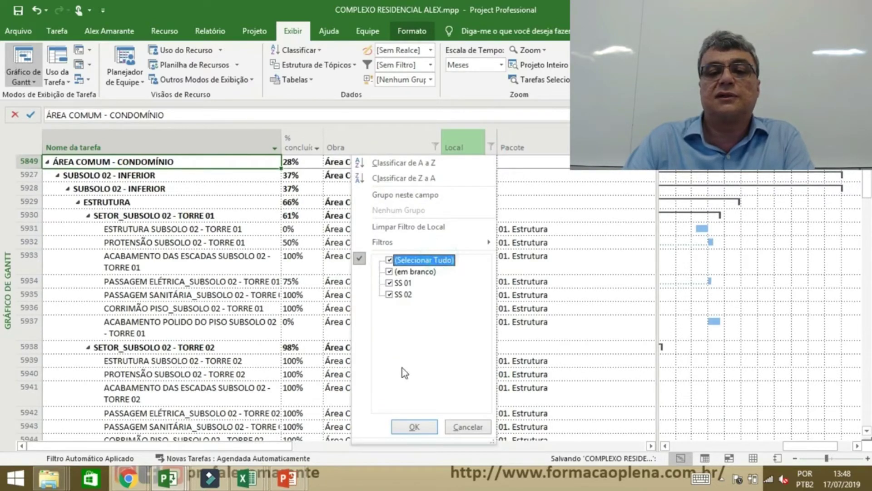
click(412, 427)
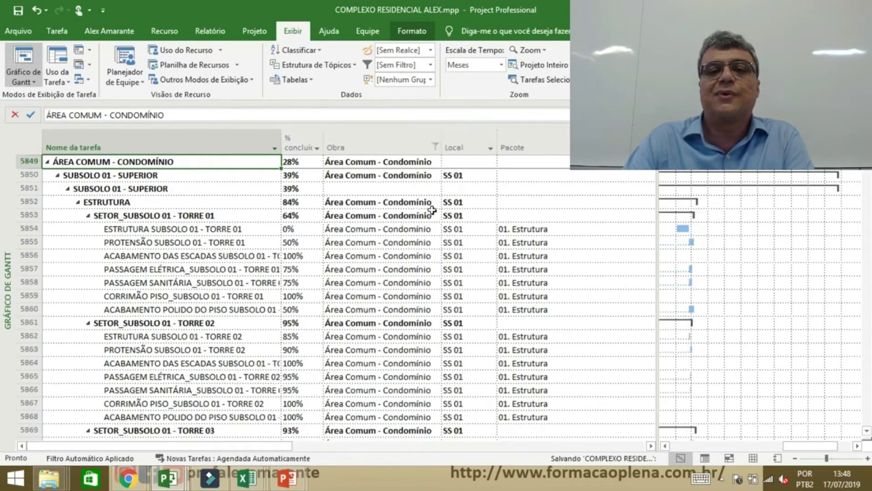
click(435, 148)
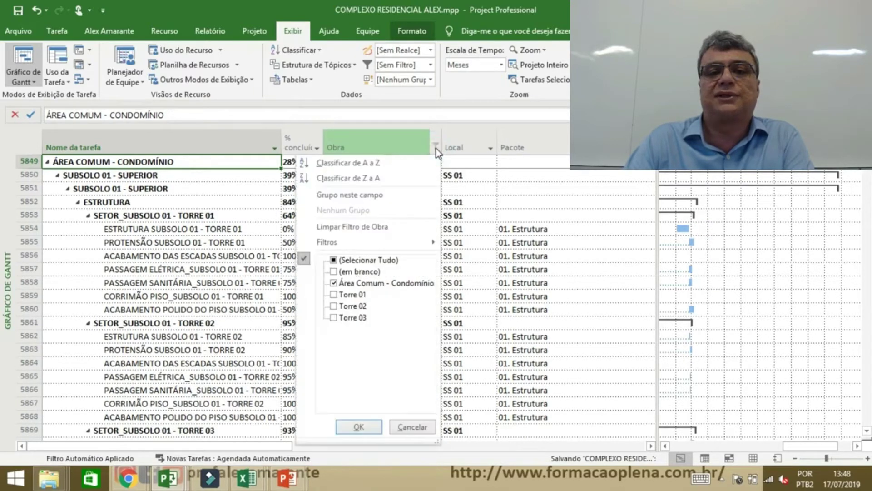
click(366, 259)
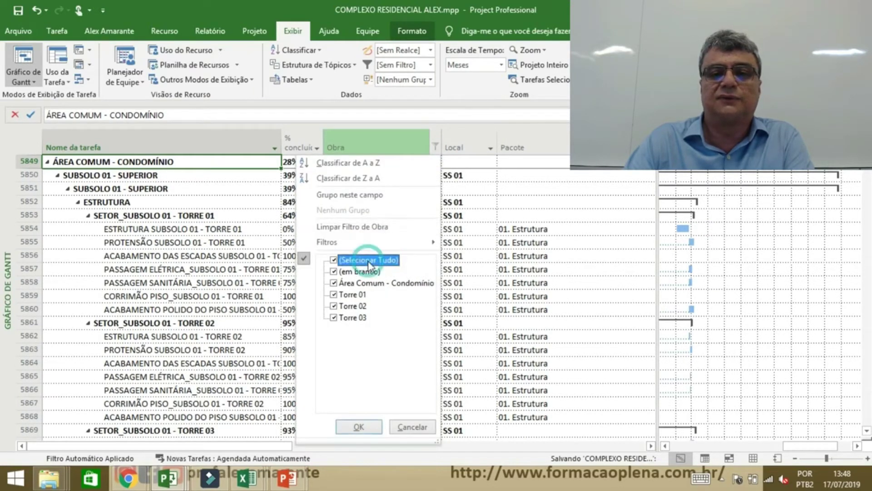
click(359, 427)
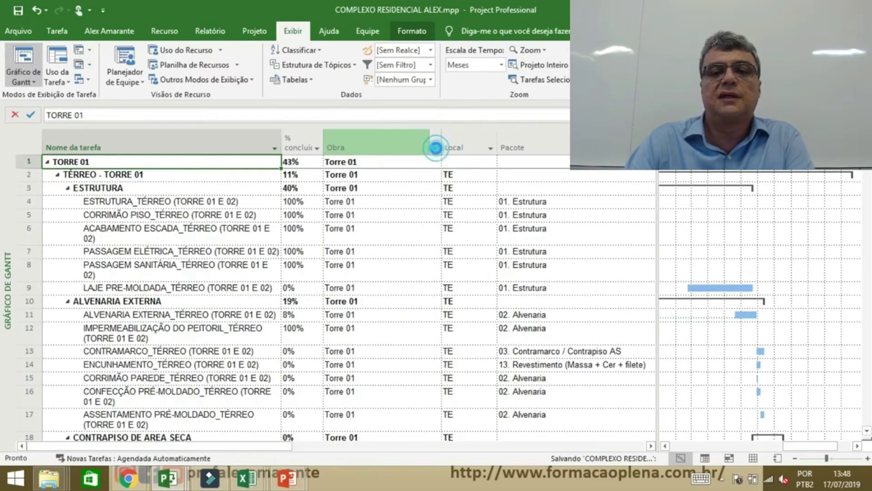
Filter the Obra column to show only the Torre 02 tasks.
click(434, 148)
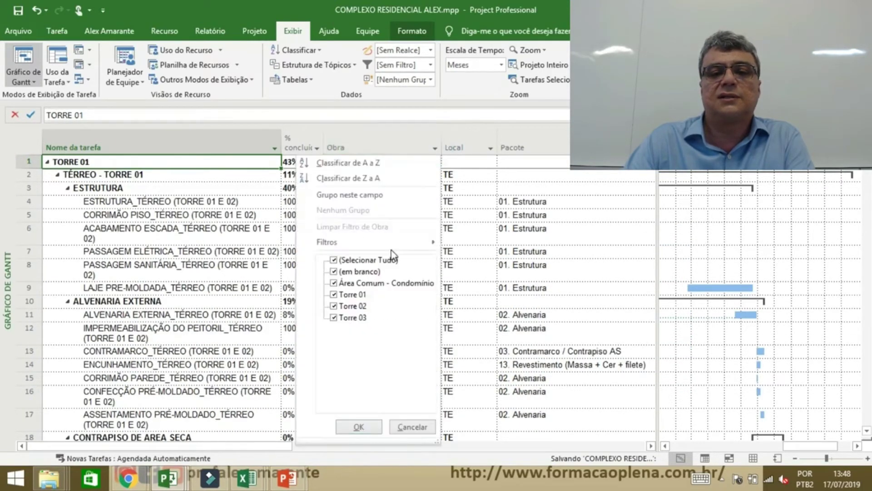
click(335, 260)
click(335, 307)
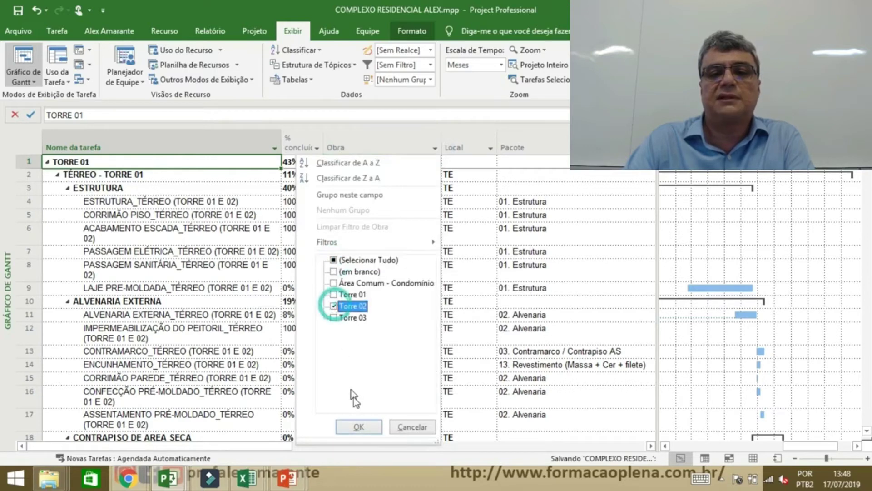
click(358, 428)
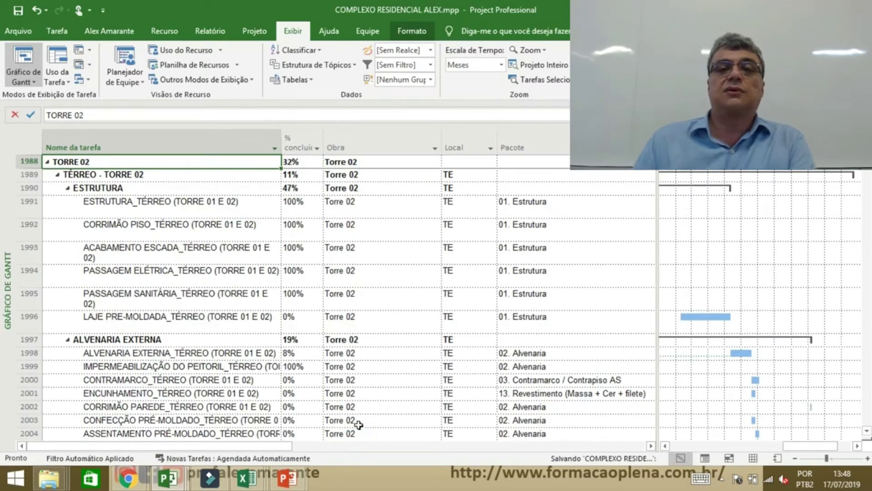
Filter the Local column to 08 TIPO only, narrowing the Torre 02 tasks to the eighth floor.
click(491, 148)
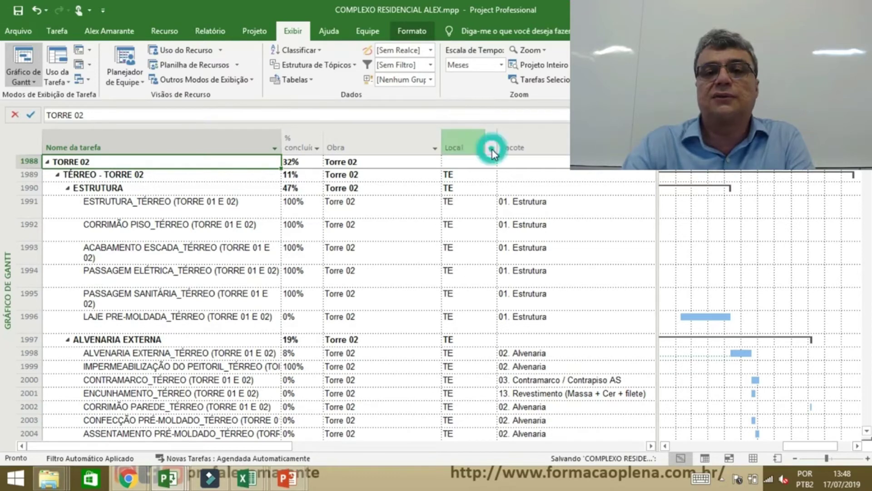
click(415, 258)
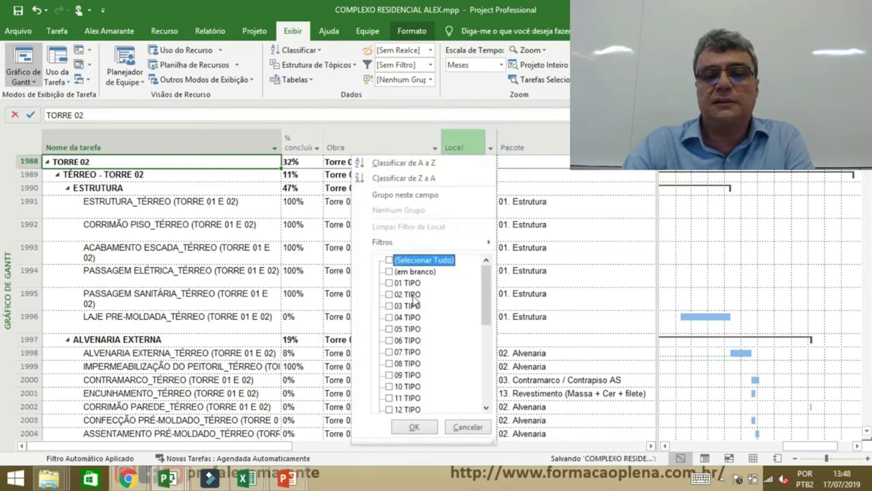
click(389, 363)
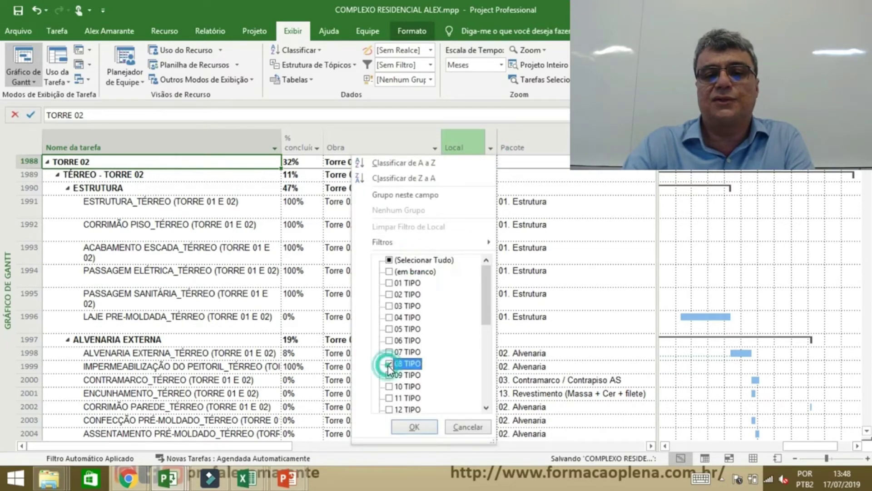
click(412, 427)
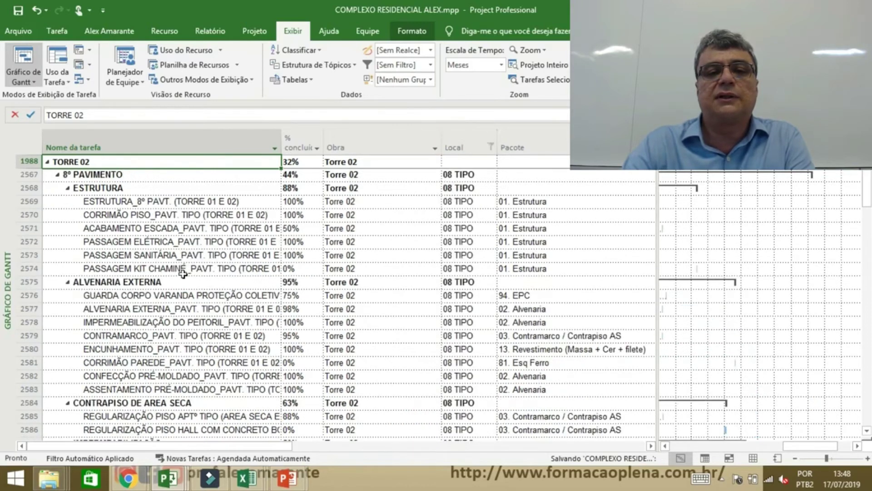
Skim the 8º PAVIMENTO tasks of Torre 02 and their Gantt bars from IMPERMEABILIZAÇÃO through INSTALAÇÕES, and page back up.
click(146, 245)
key(Page_Down)
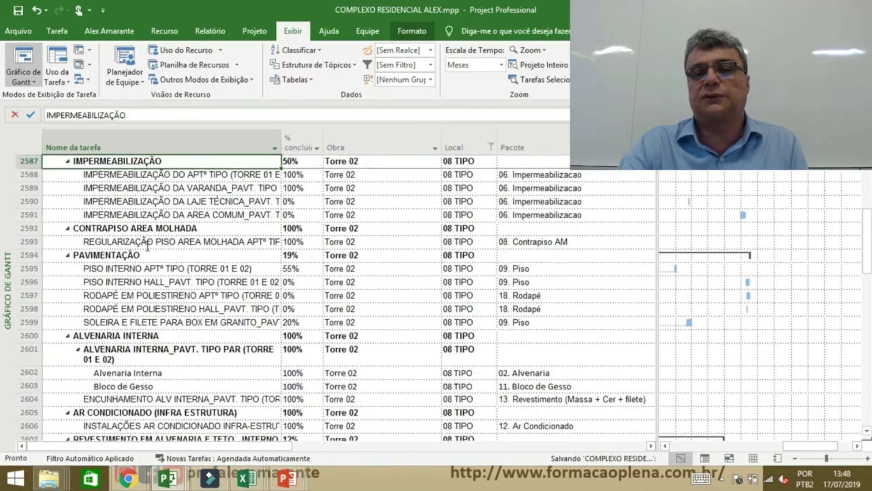
click(664, 446)
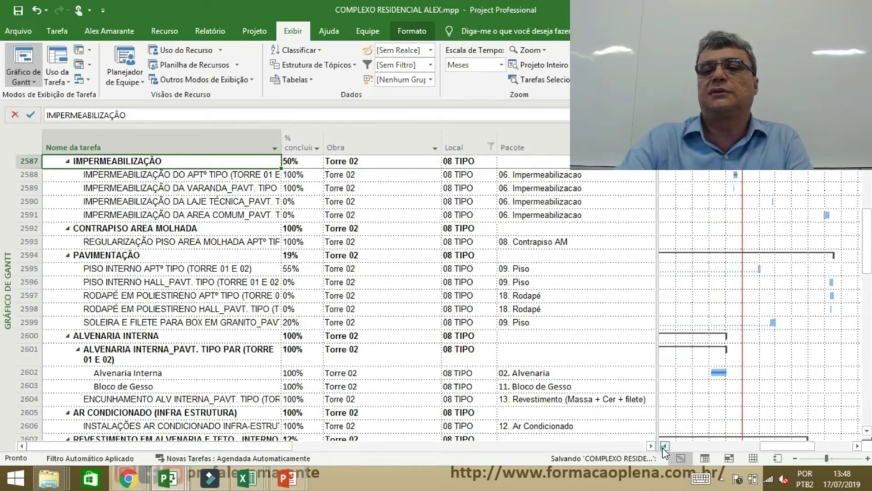
key(Page_Down)
key(Page_Down)
key(Page_Down)
key(Page_Down)
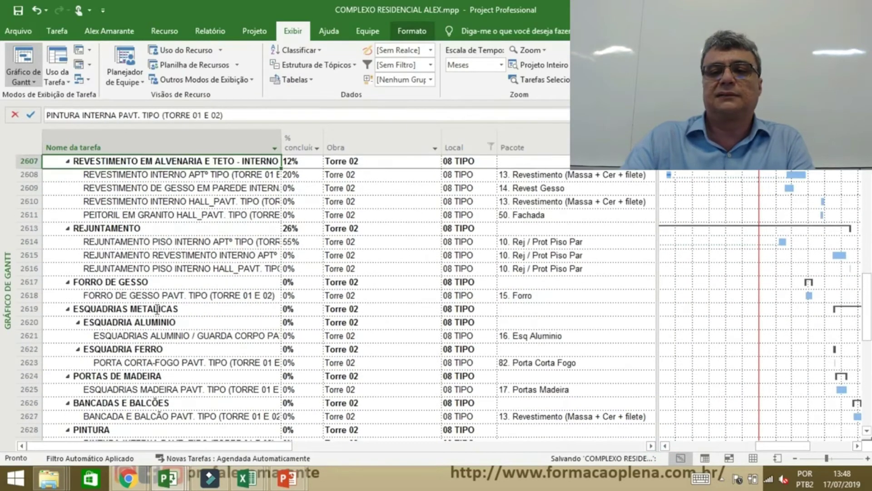
key(Page_Up)
key(Page_Up)
key(Page_Up)
key(Page_Up)
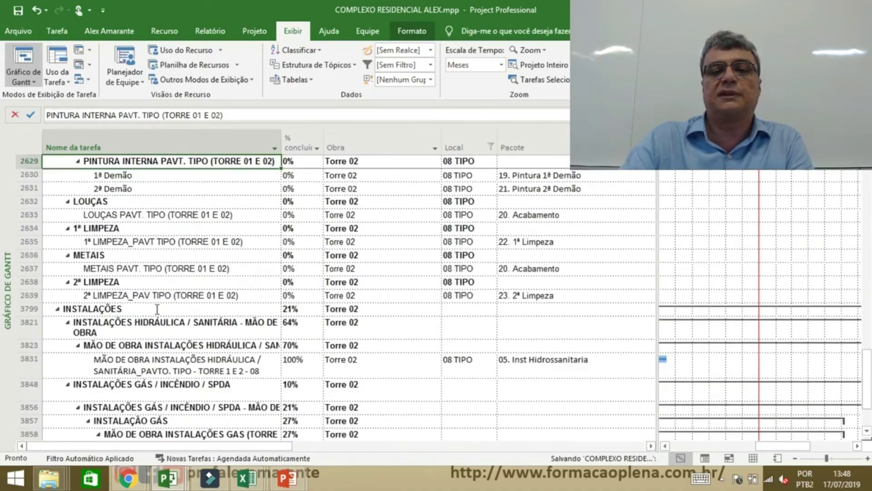